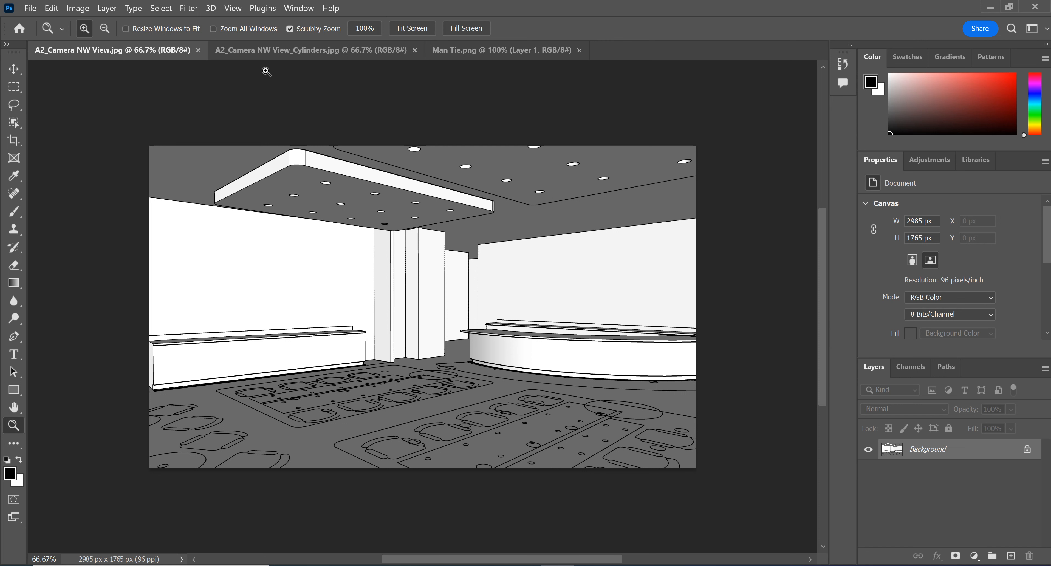
- Compare the two camera view images, with and without cylinders, and examine the Man Tie.png cutout
left_click(270, 54)
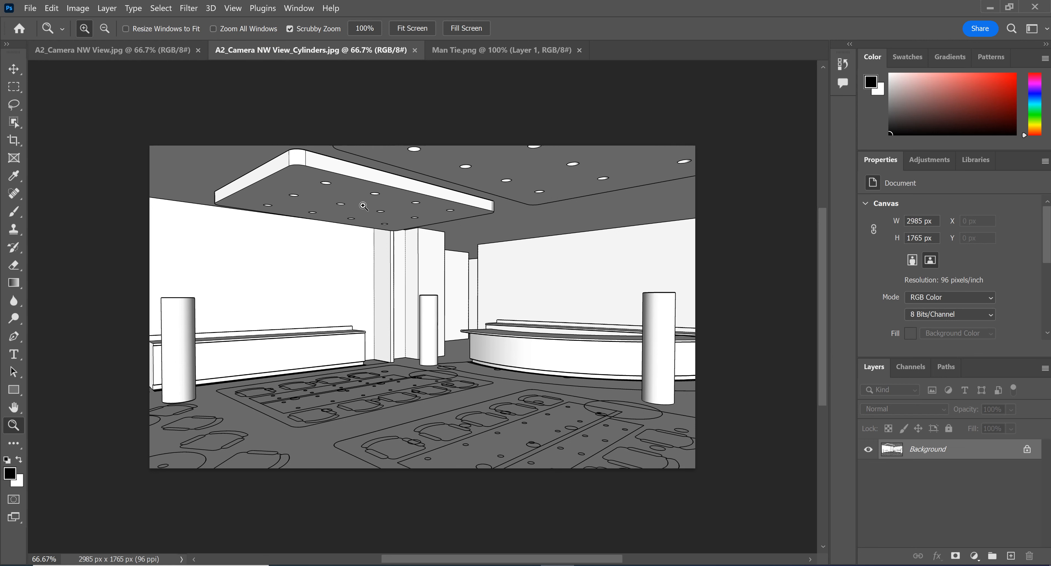
left_click(488, 50)
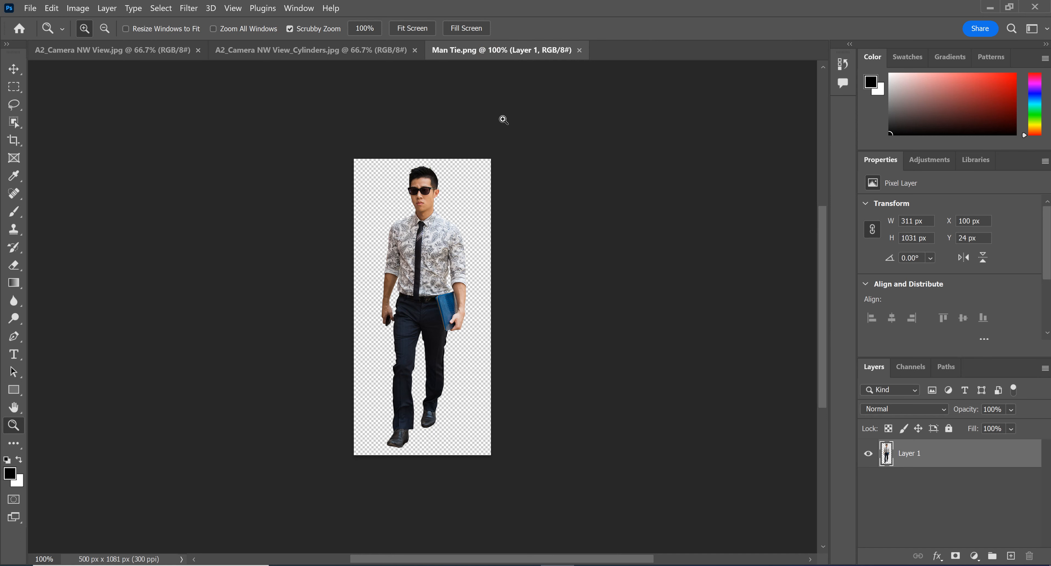
left_click(291, 50)
left_click(148, 56)
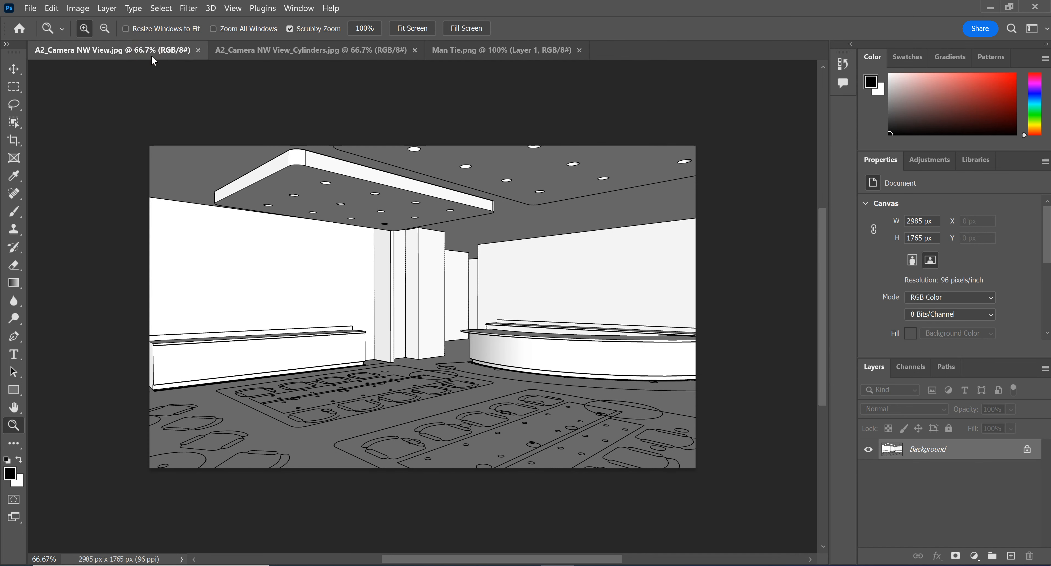
left_click(247, 52)
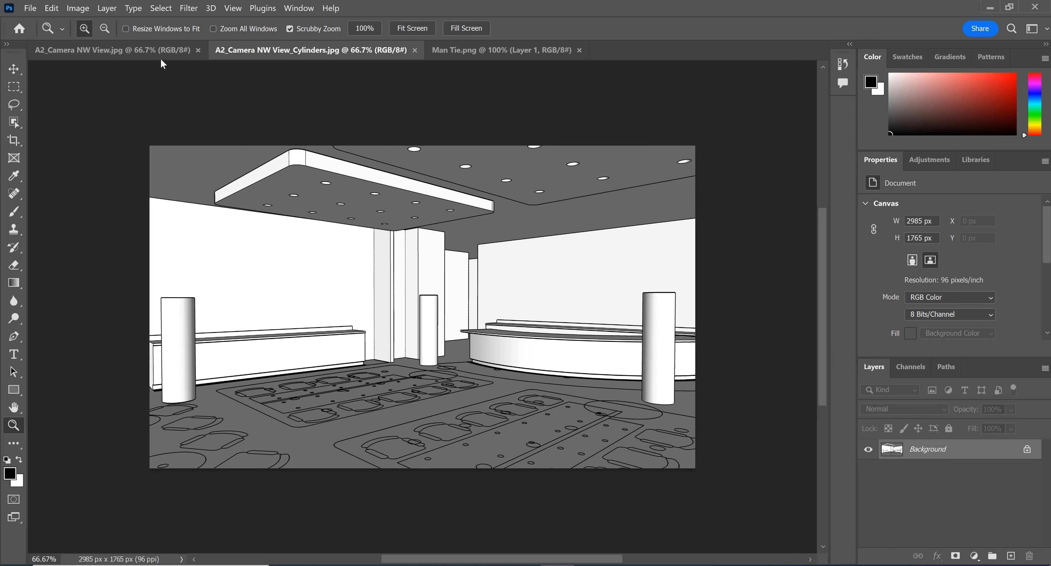
key("ctrl+shift+Tab")
left_click(256, 54)
left_click(106, 50)
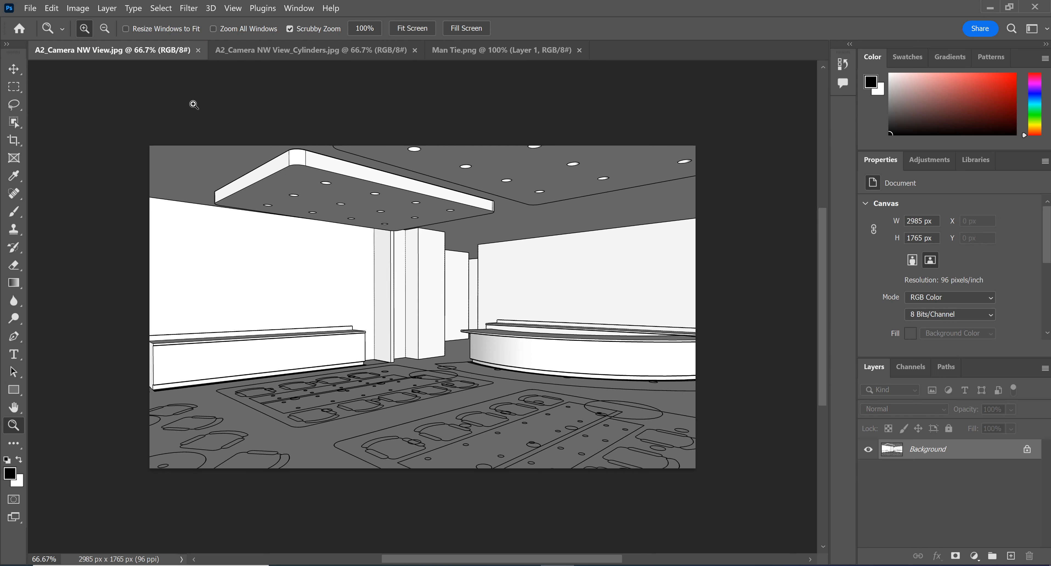
left_click(305, 49)
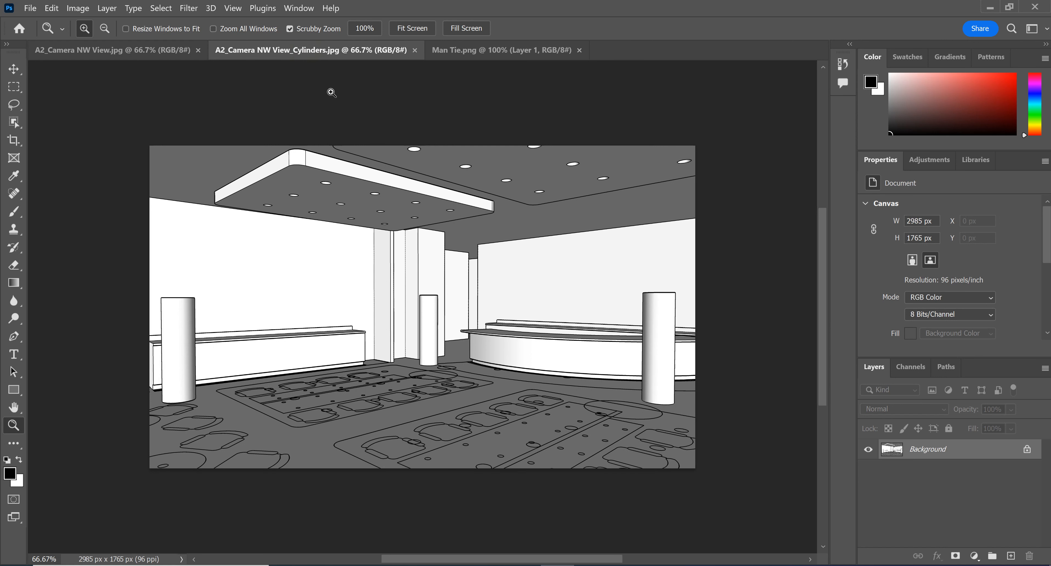
left_click(478, 50)
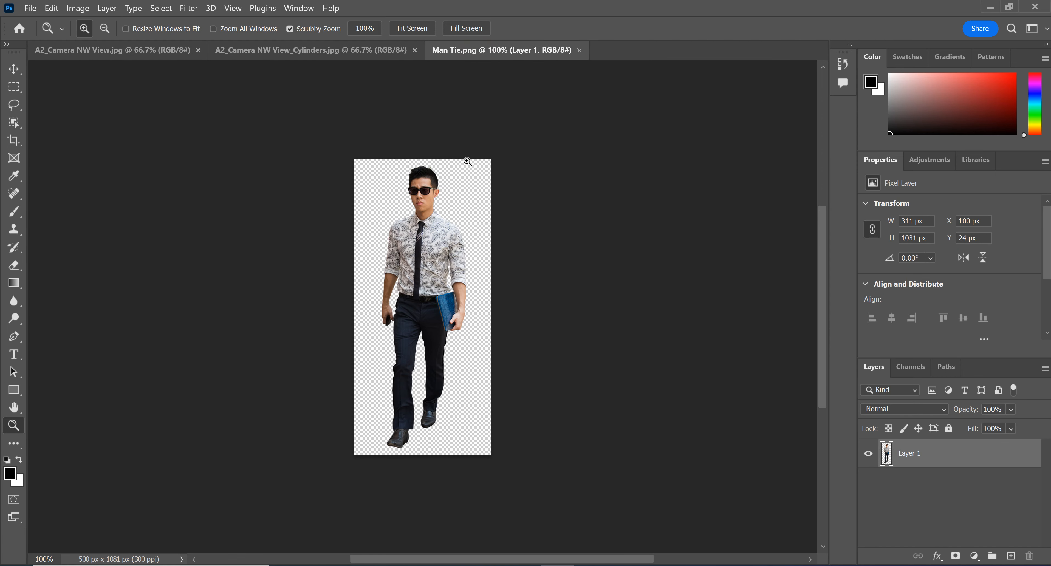
left_click(307, 50)
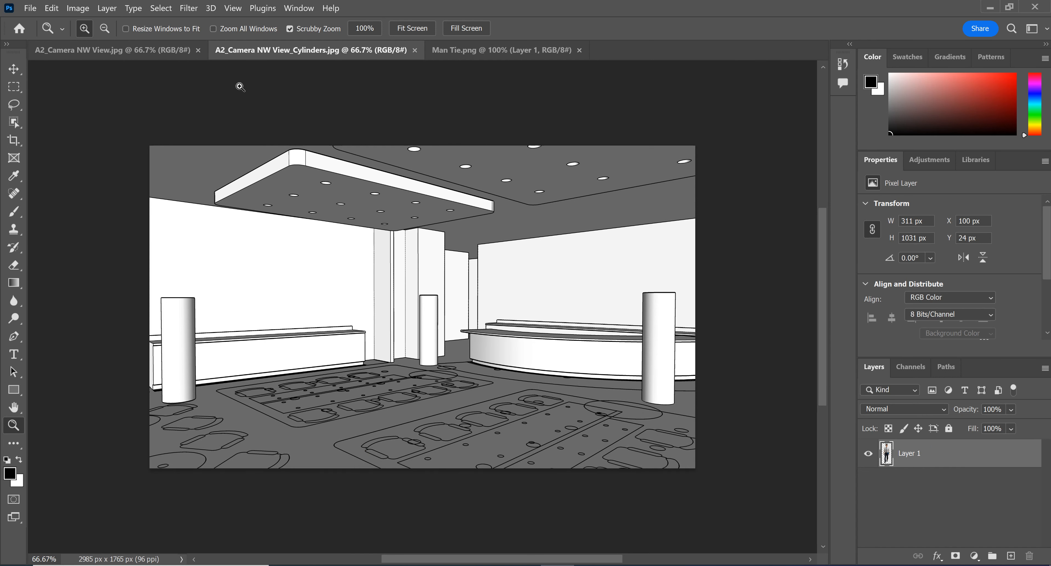
- Convert the Background of A2_Camera NW View.jpg into a regular layer named Camera View
left_click(157, 50)
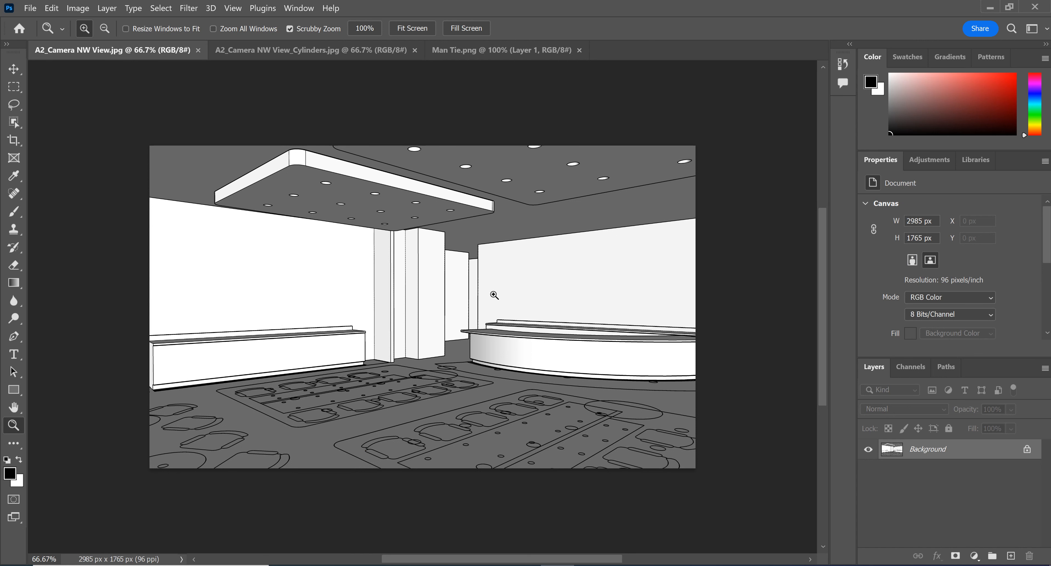
double_click(928, 450)
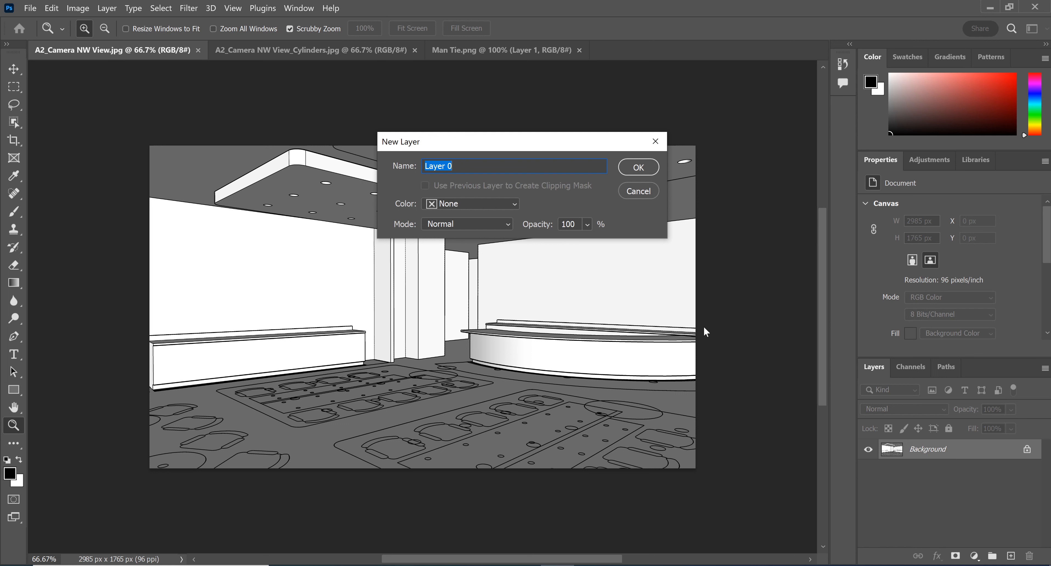
type("Camera View")
left_click(636, 168)
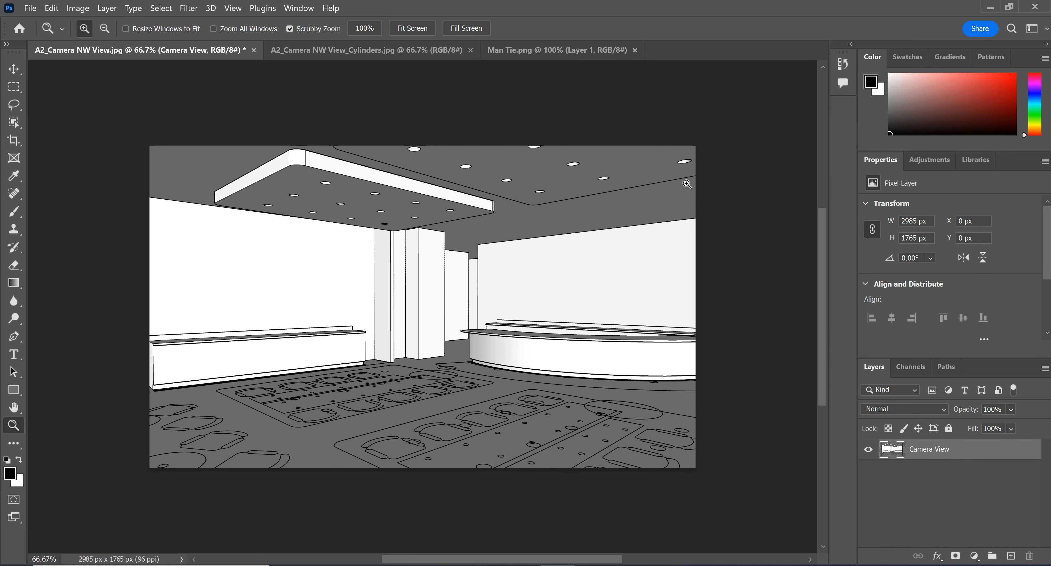
- Float A2_Camera NW View_Cylinders.jpg in its own window, positioned so part of the A2_Camera NW View.jpg image stays uncovered
left_click(373, 53)
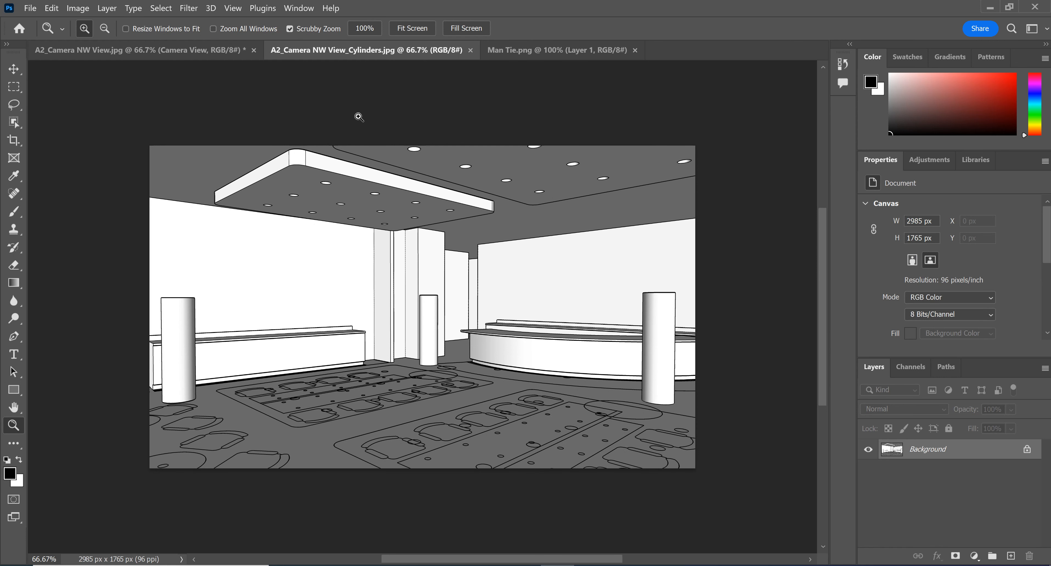
left_click(361, 49)
left_click_drag(361, 69, 337, 98)
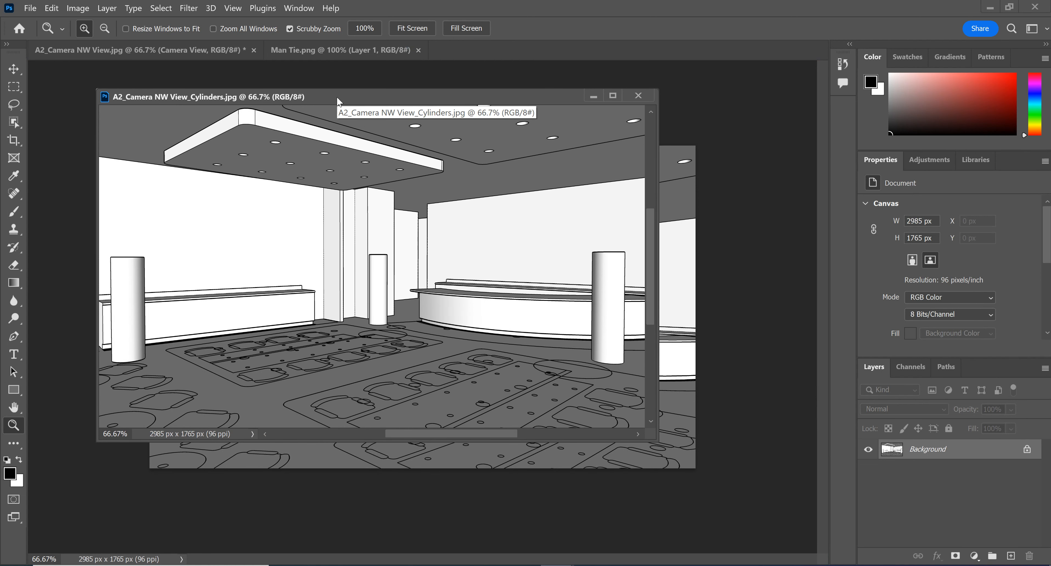
left_click_drag(399, 95, 521, 103)
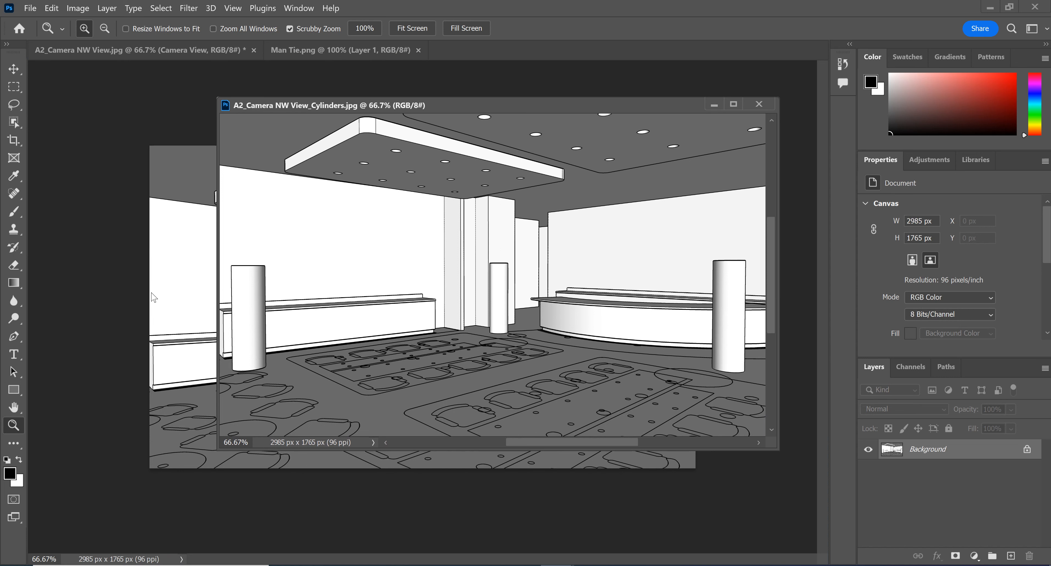
left_click(153, 290)
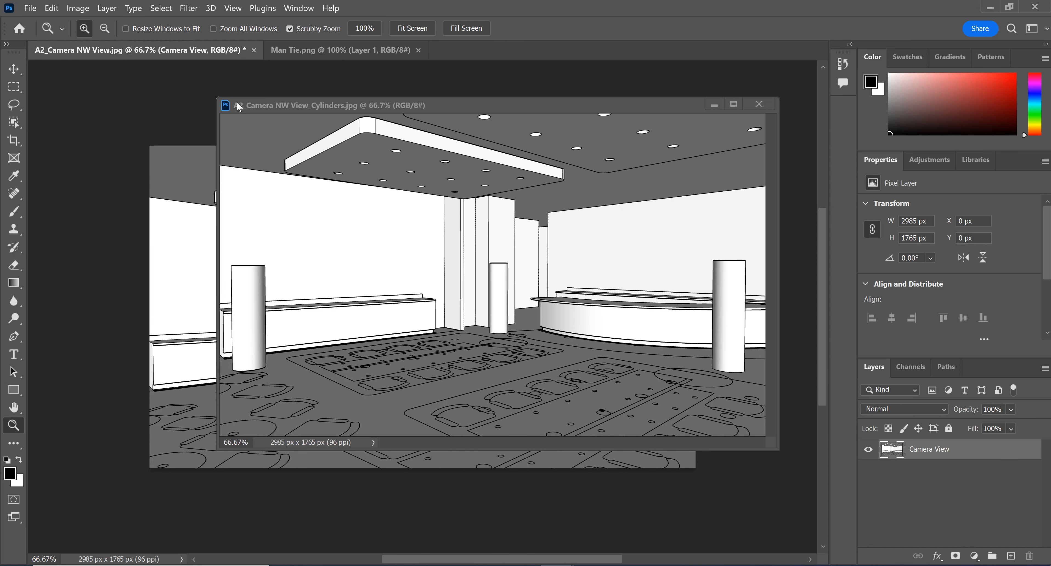
left_click_drag(293, 106, 422, 105)
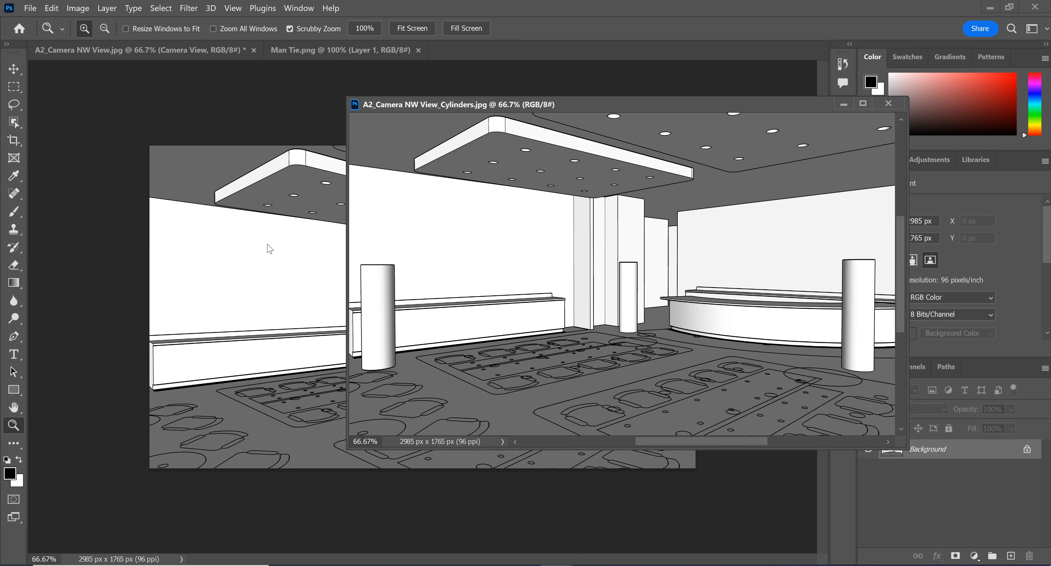
left_click(277, 245)
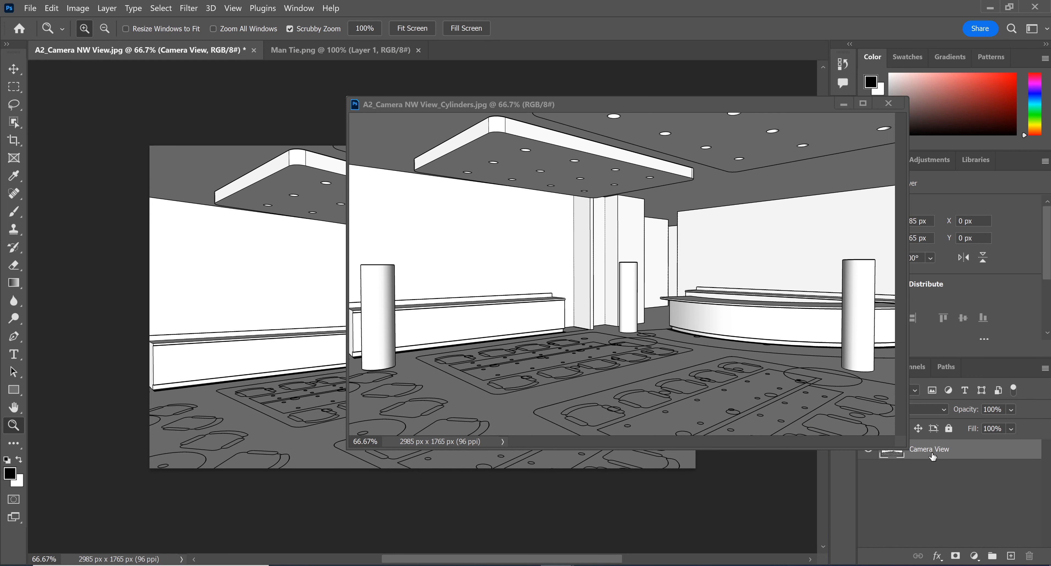
left_click_drag(666, 105, 619, 85)
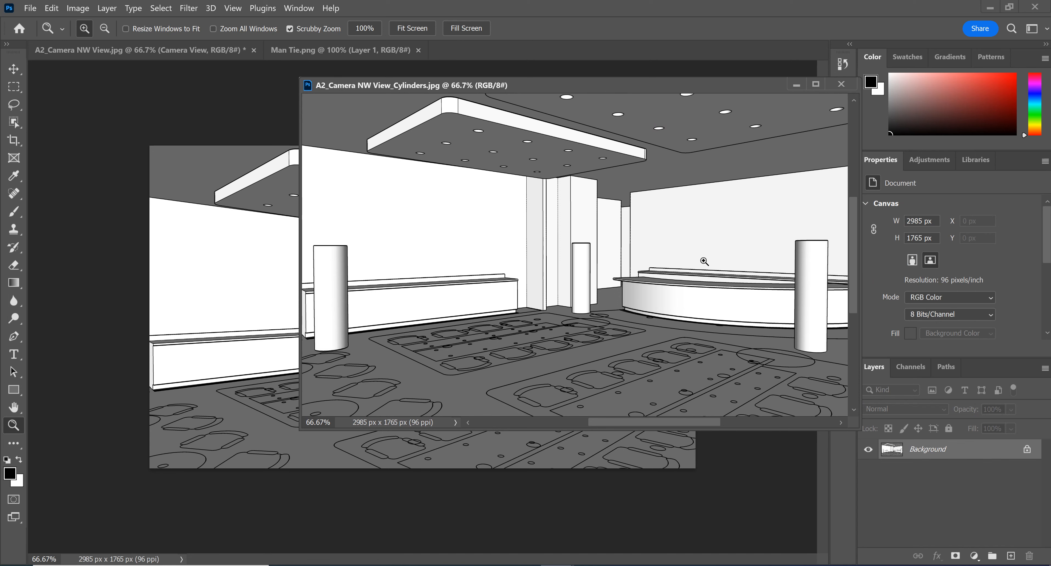
- Copy the Background layer of the cylinders image into A2_Camera NW View.jpg above Camera View, and minimize the floating cylinders window
left_click(561, 152)
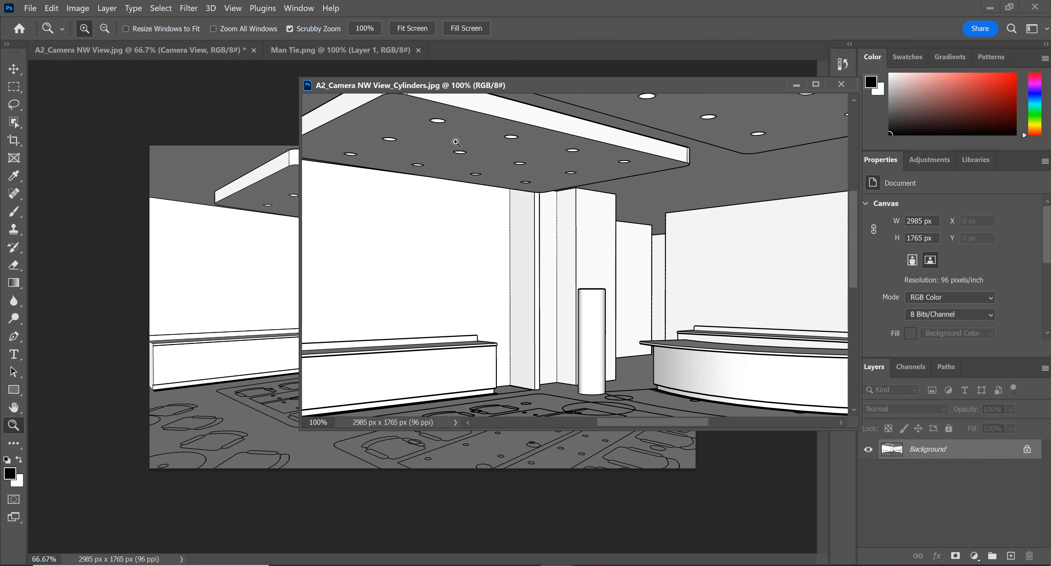
key("ctrl+minus")
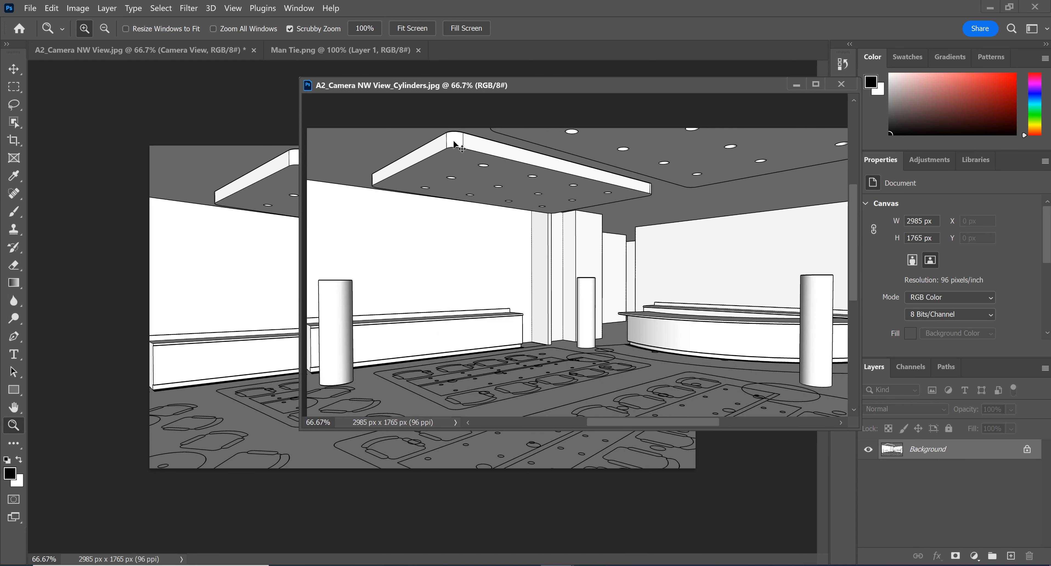
scroll(453, 142, "down", 2)
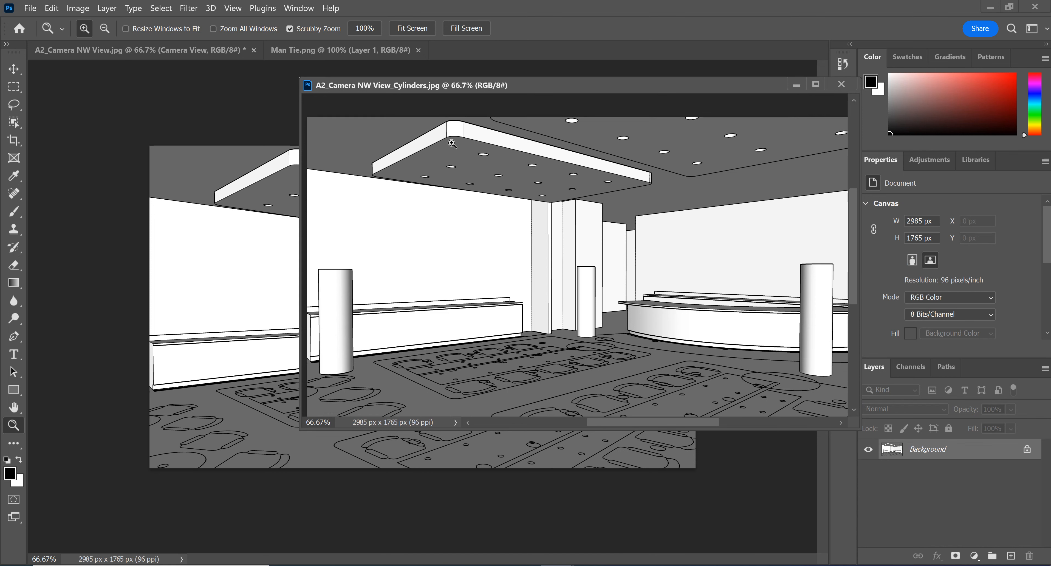
left_click(13, 71)
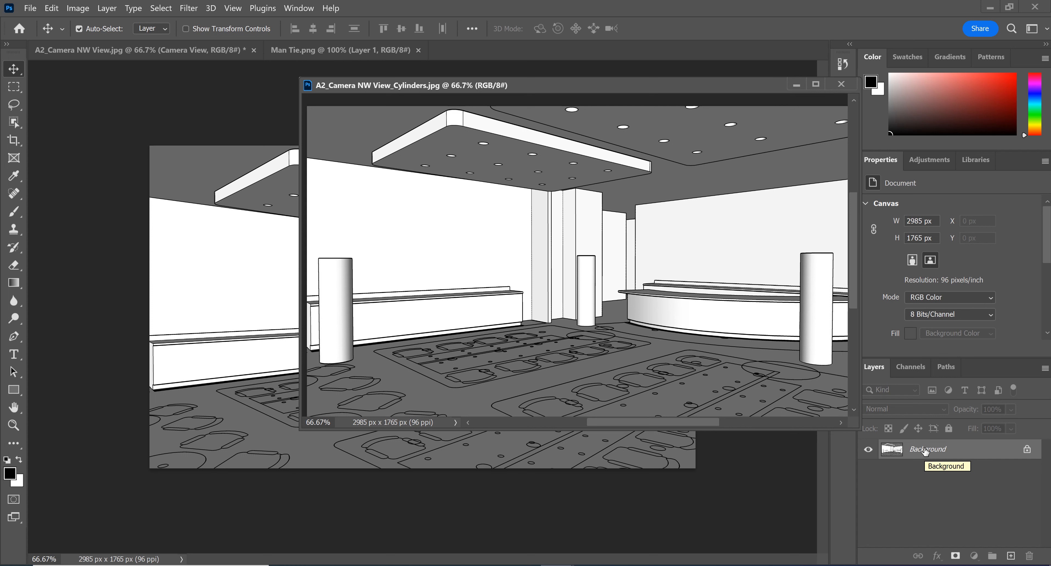
left_click(925, 449)
left_click_drag(924, 451, 202, 253)
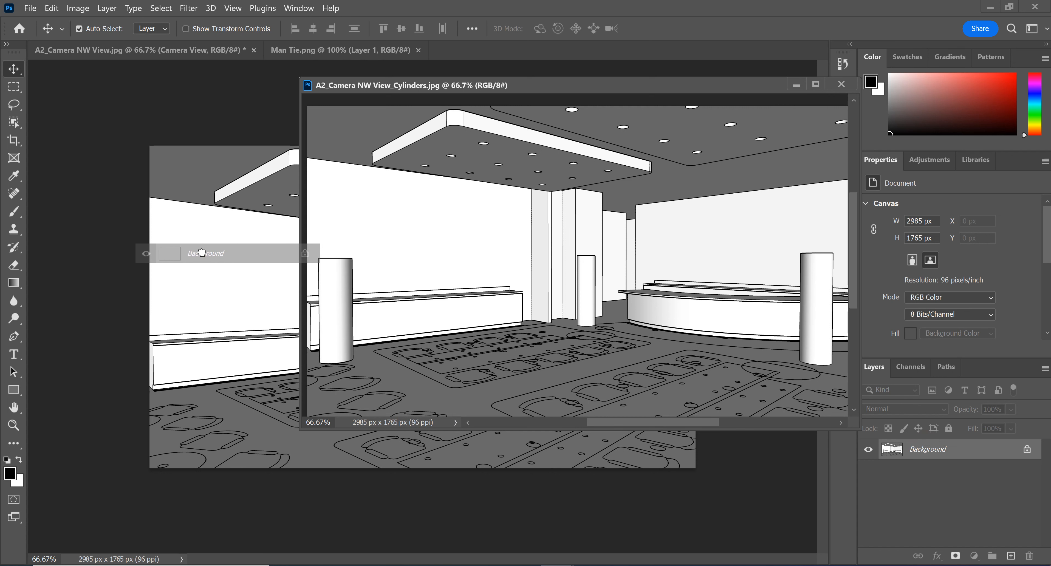
left_click_drag(201, 253, 206, 254)
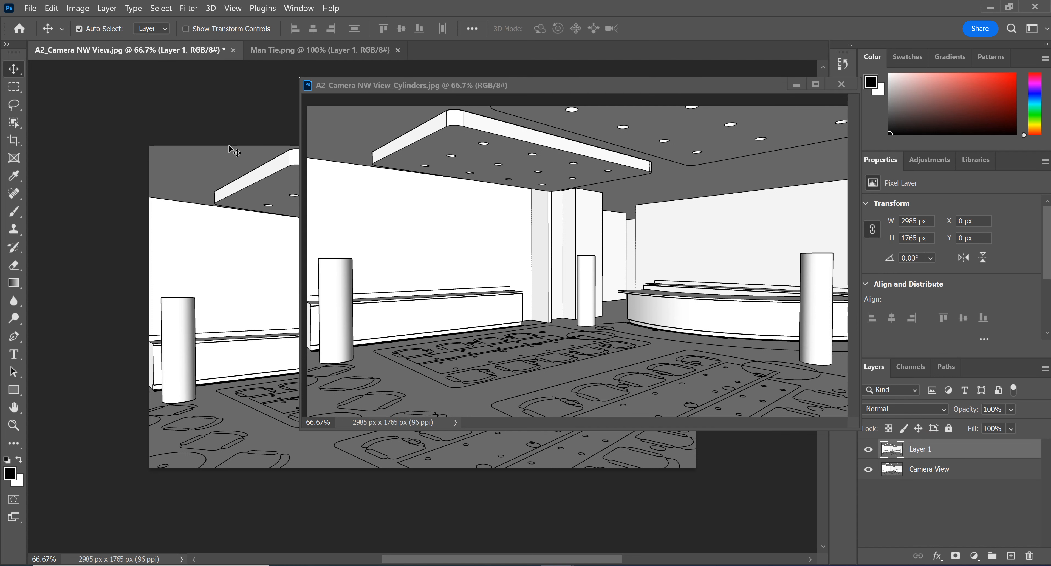
left_click(232, 125)
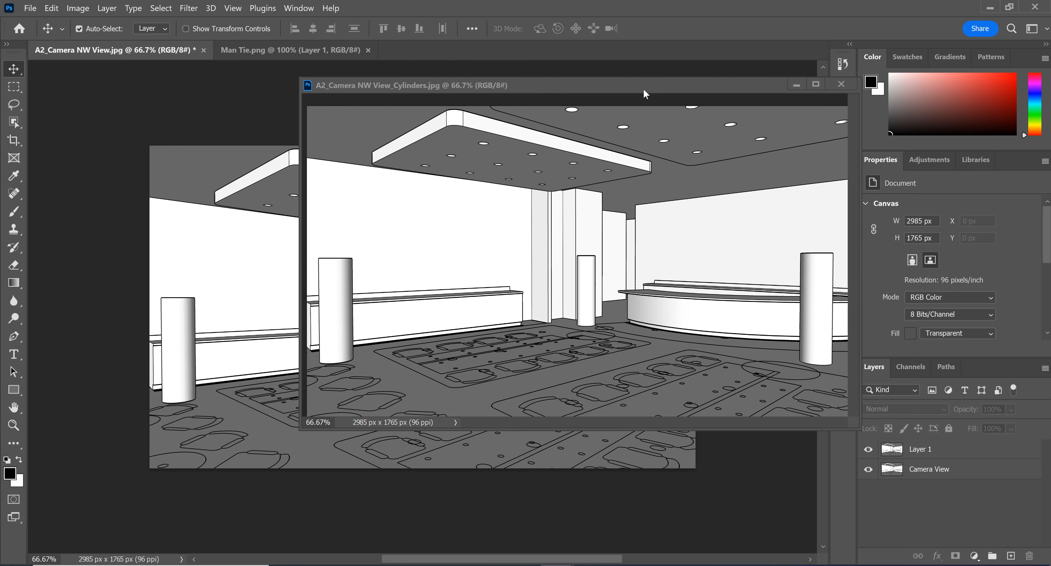
left_click(797, 84)
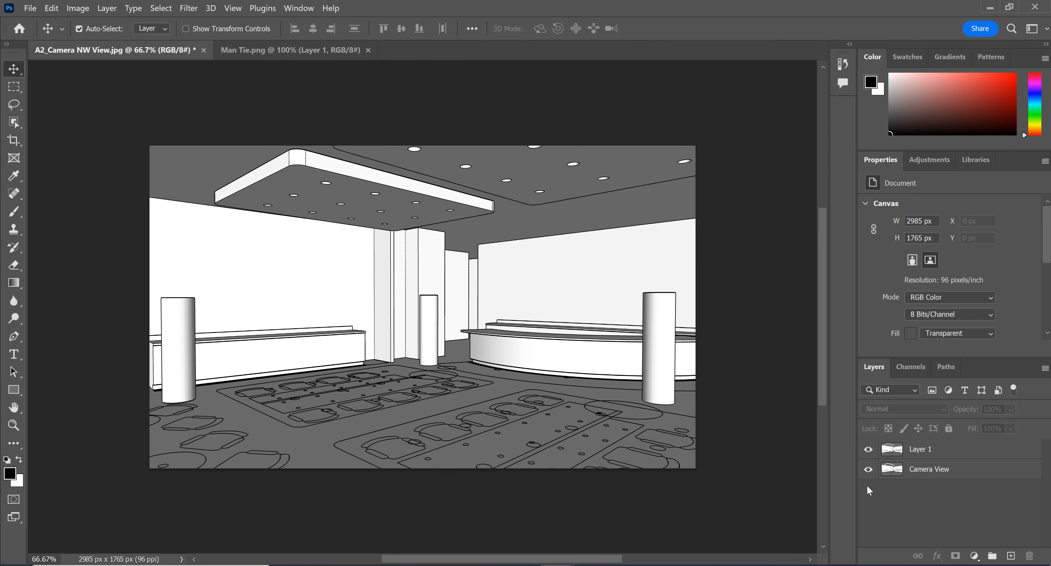
- Hide and show Layer 1 repeatedly to compare the cylinders image with the Camera View layer beneath it
left_click(918, 469)
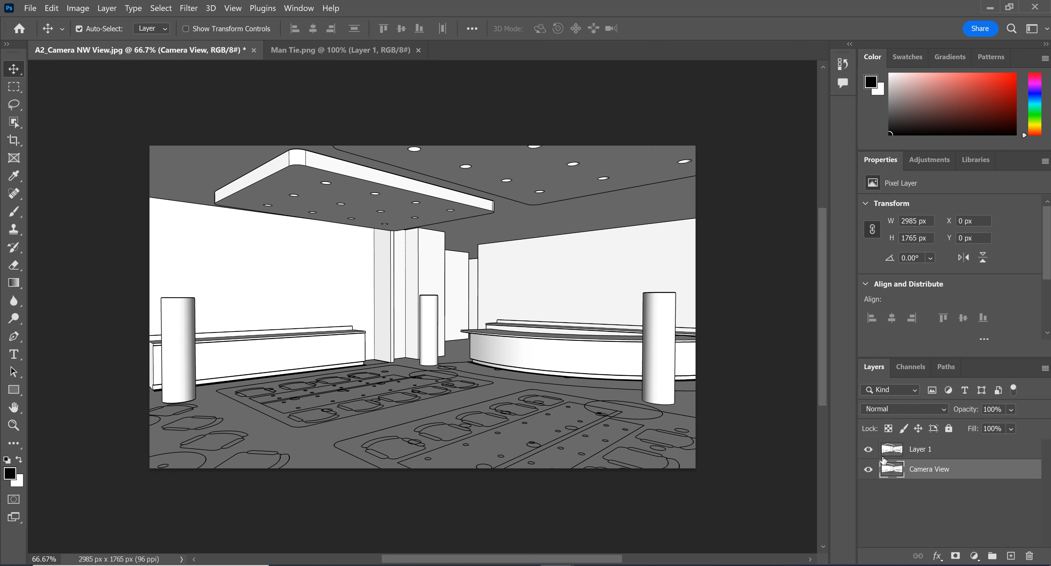
left_click(869, 449)
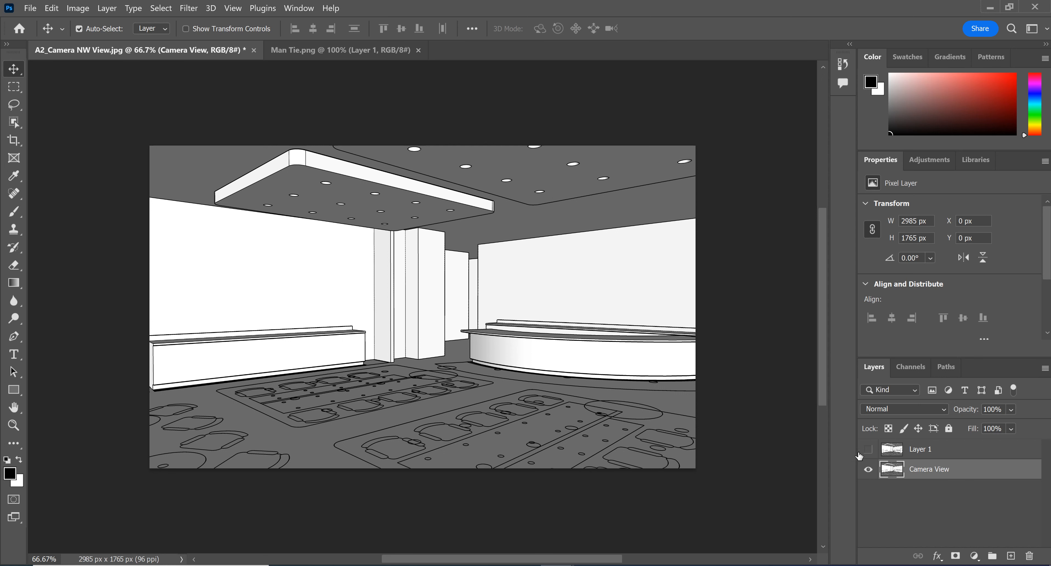
left_click(868, 449)
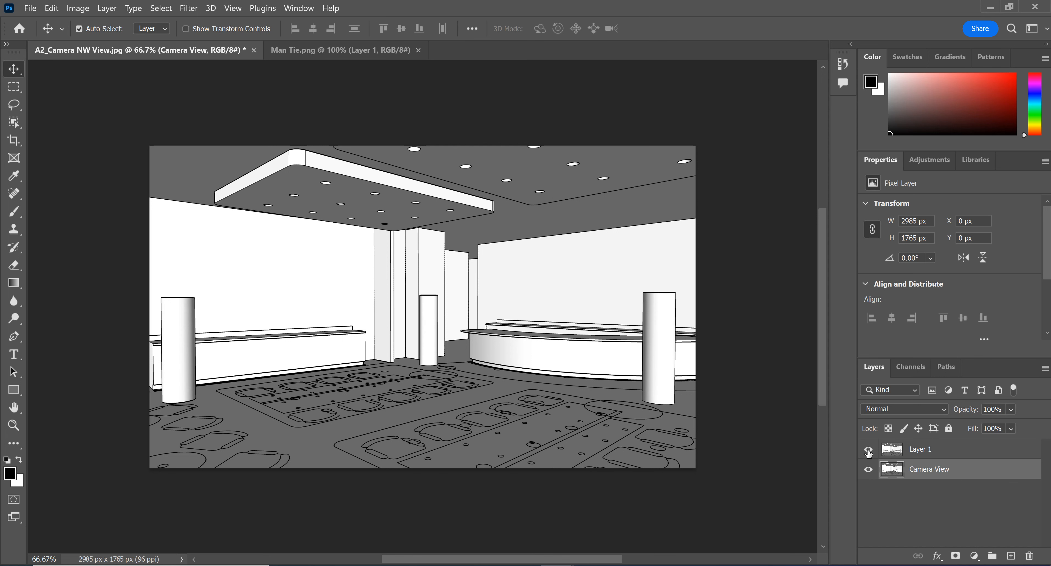
left_click(868, 451)
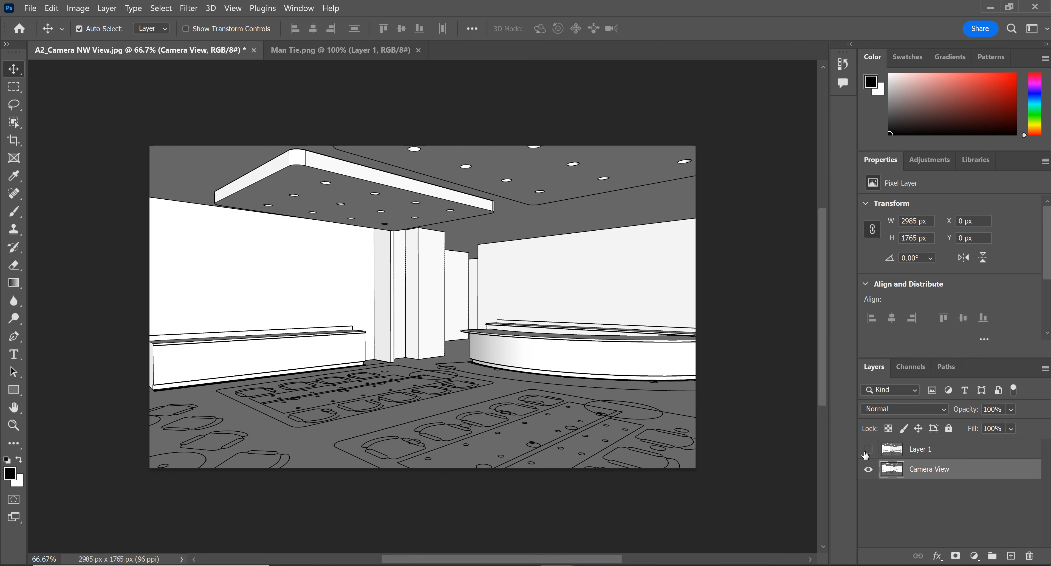
left_click(869, 450)
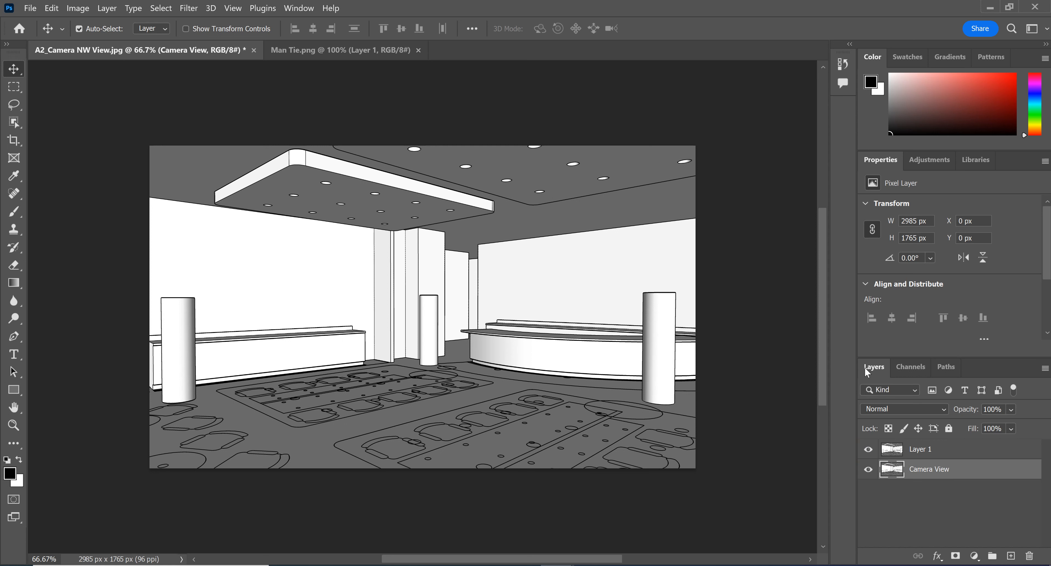
left_click(869, 450)
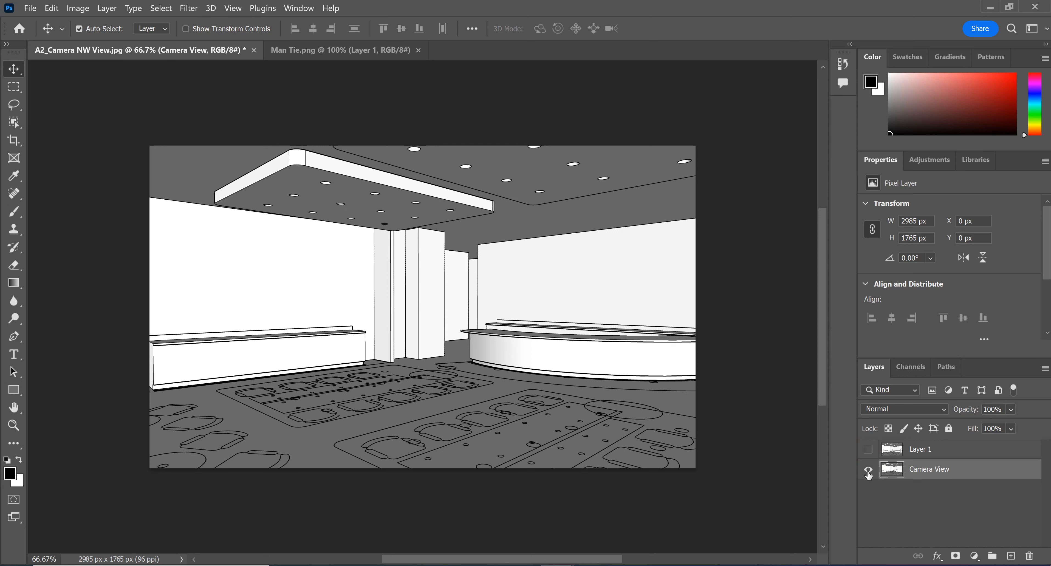
left_click(869, 451)
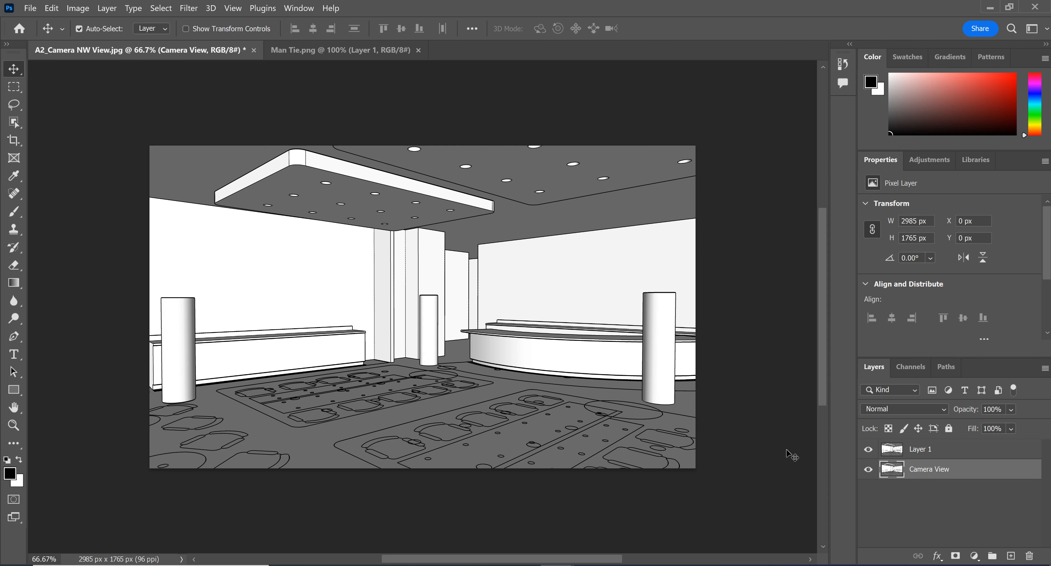
left_click(866, 450)
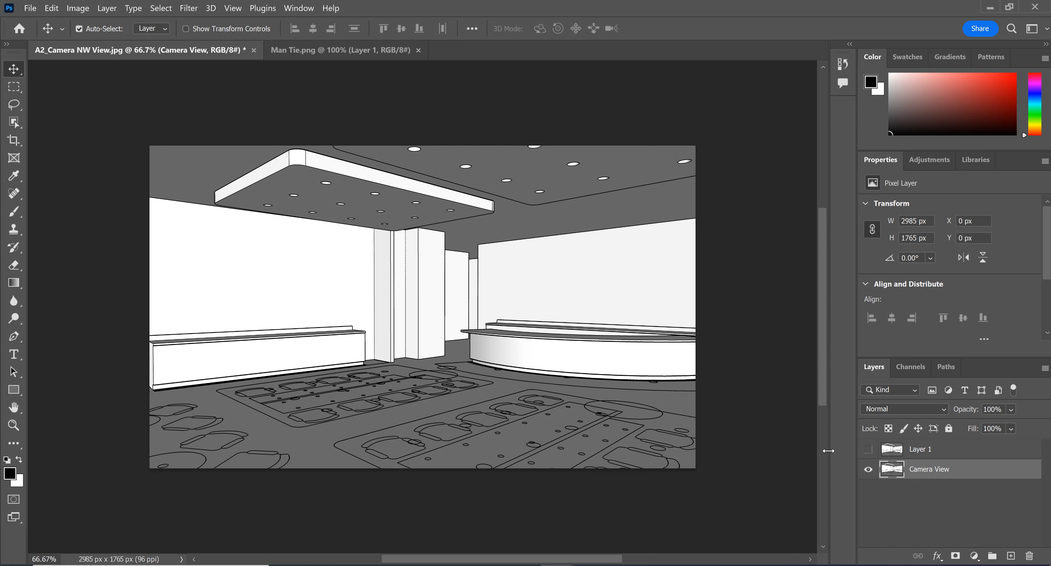
left_click(868, 449)
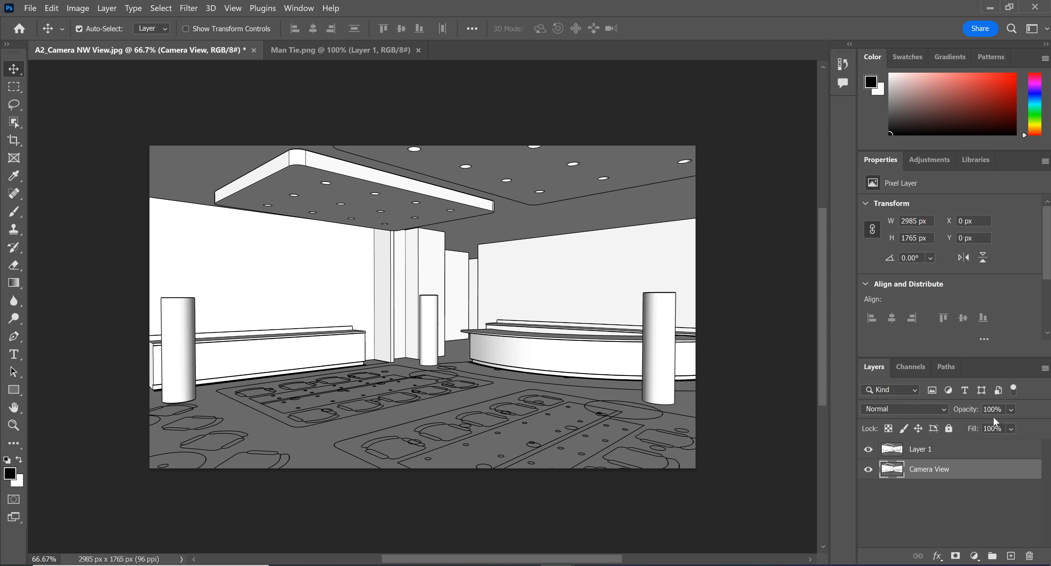
- Try the Camera View layer at 50% opacity, and restore it to 100%
left_click(1004, 409)
type("50")
key("Tab")
left_click(1005, 408)
type("2")
left_click(1003, 410)
type("10")
key("Tab")
- Rename Layer 1, which holds the cylinders image, as Cylinders
left_click(929, 450)
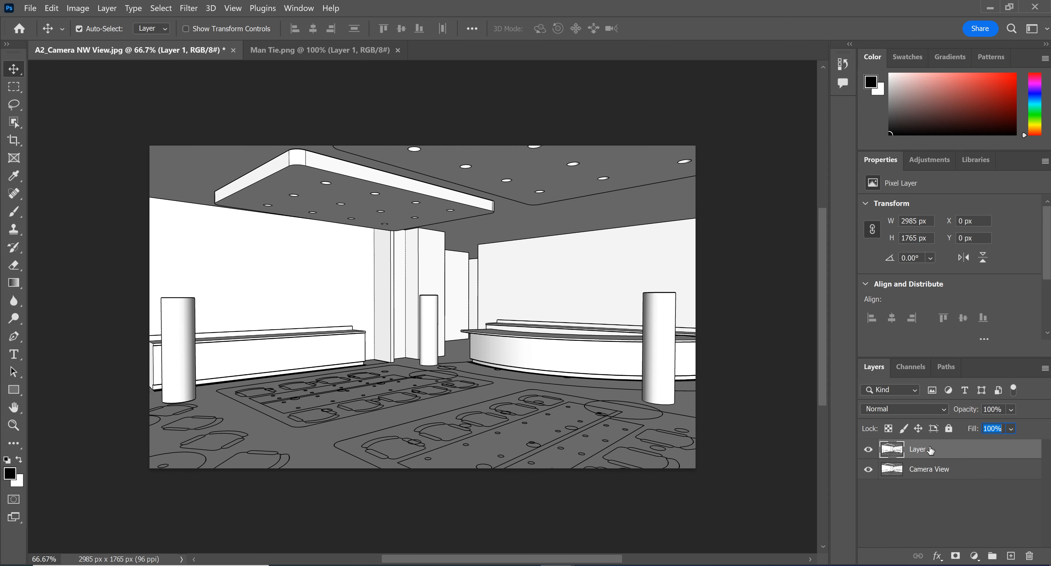
double_click(923, 450)
key("BackSpace")
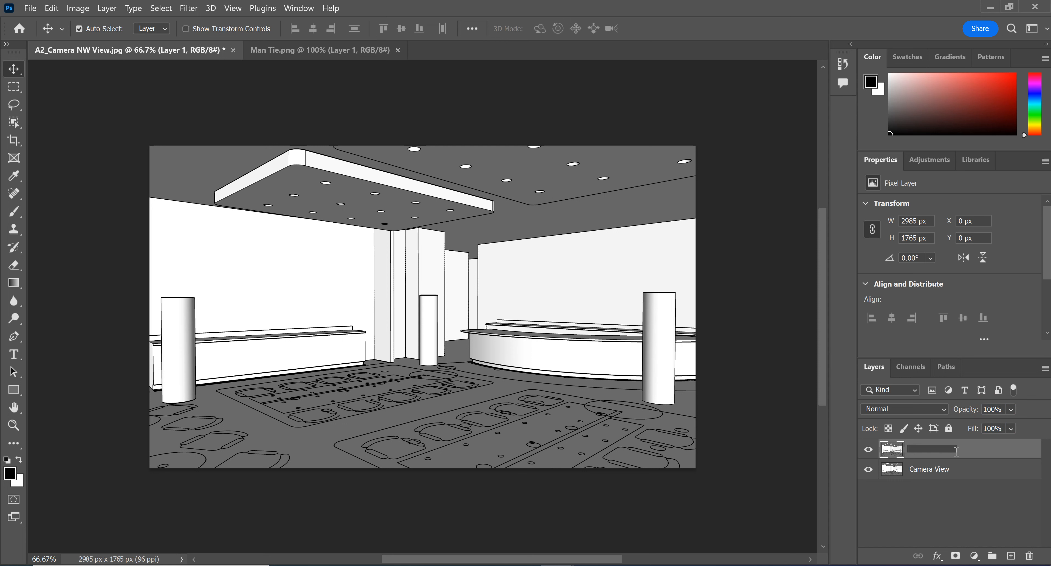
type("Cylinders")
key("Return")
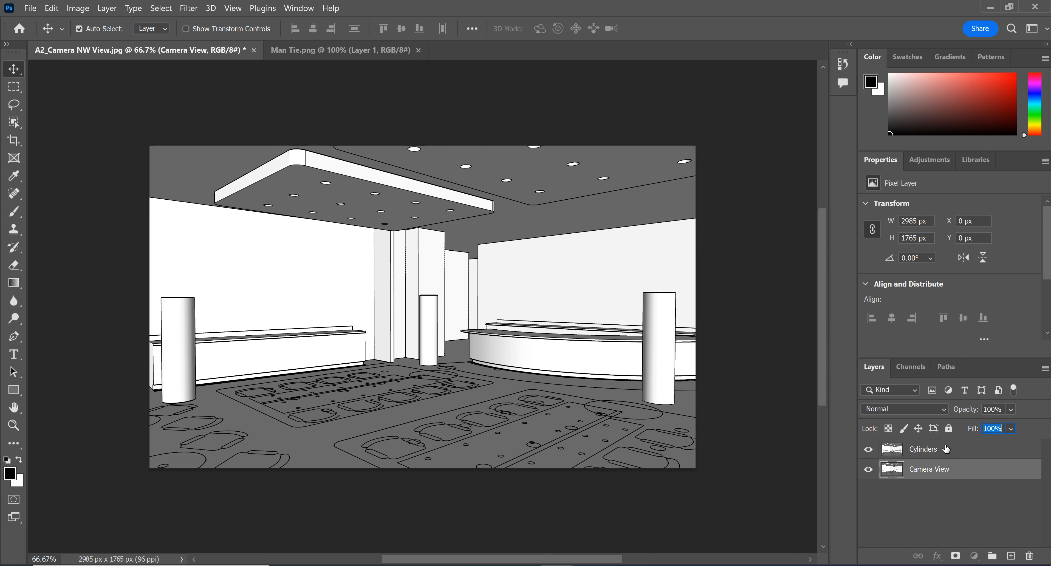
- Set the Cylinders layer's opacity to 50%, and toggle its visibility to compare it with the Camera View layer
left_click(992, 409)
type("50")
key("Tab")
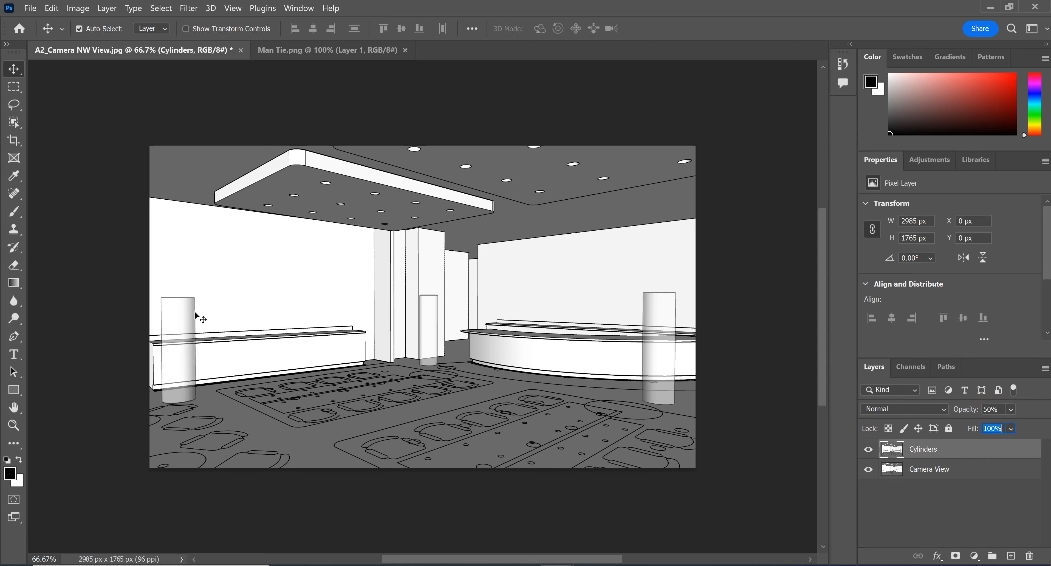
left_click(868, 450)
left_click(868, 450)
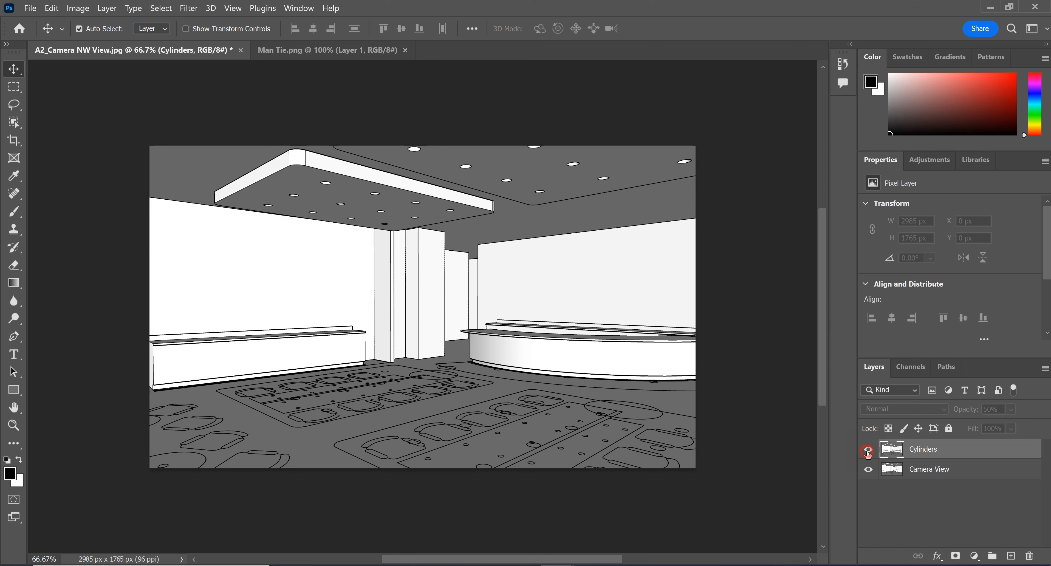
- Copy Layer 1 from a floating Man Tie.png window into A2_Camera NW View.jpg above the Cylinders layer, and minimize that window
left_click(349, 56)
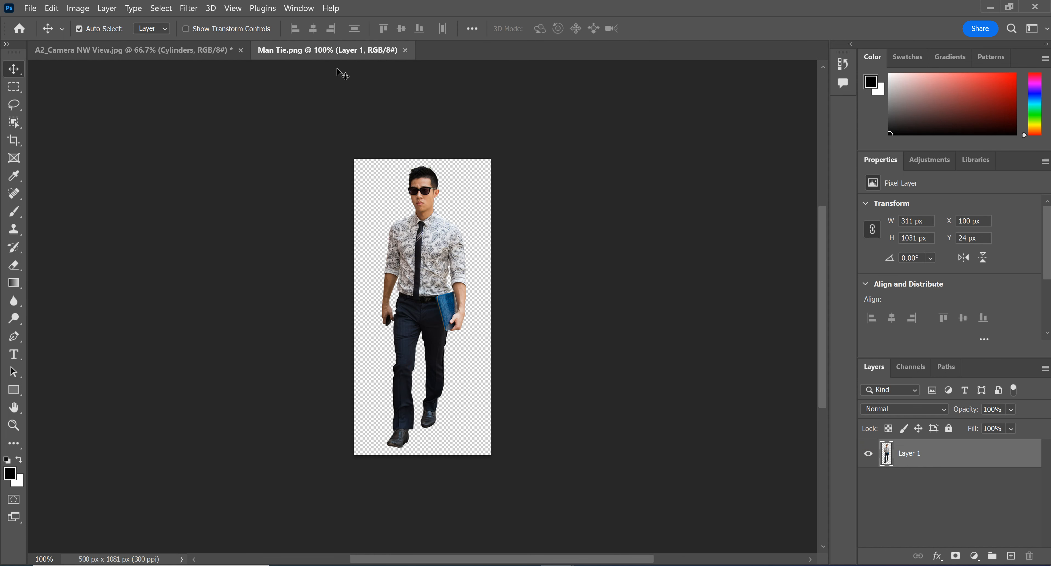
left_click_drag(344, 56, 610, 84)
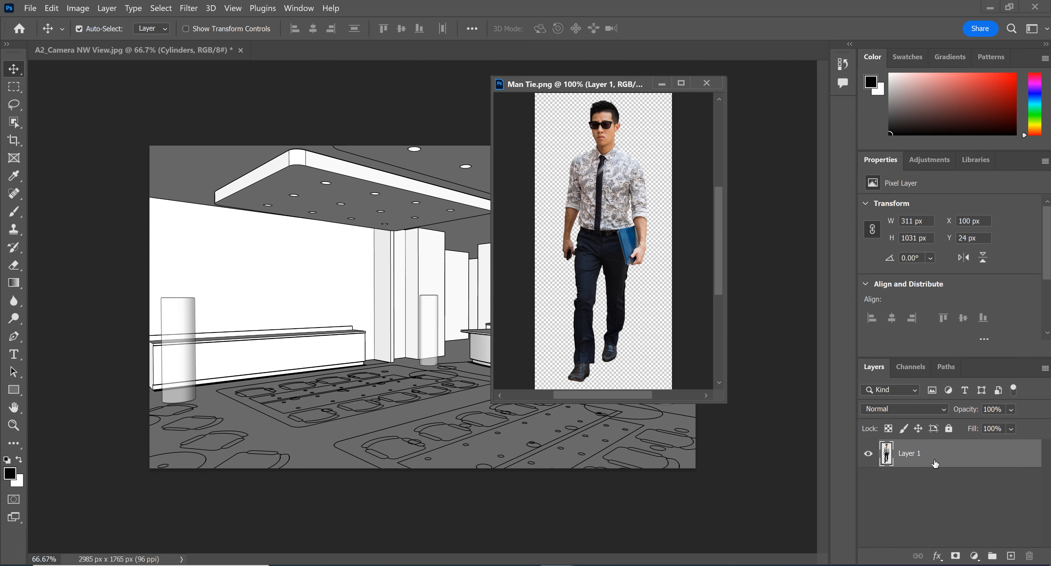
left_click(919, 453)
left_click_drag(918, 453, 376, 373)
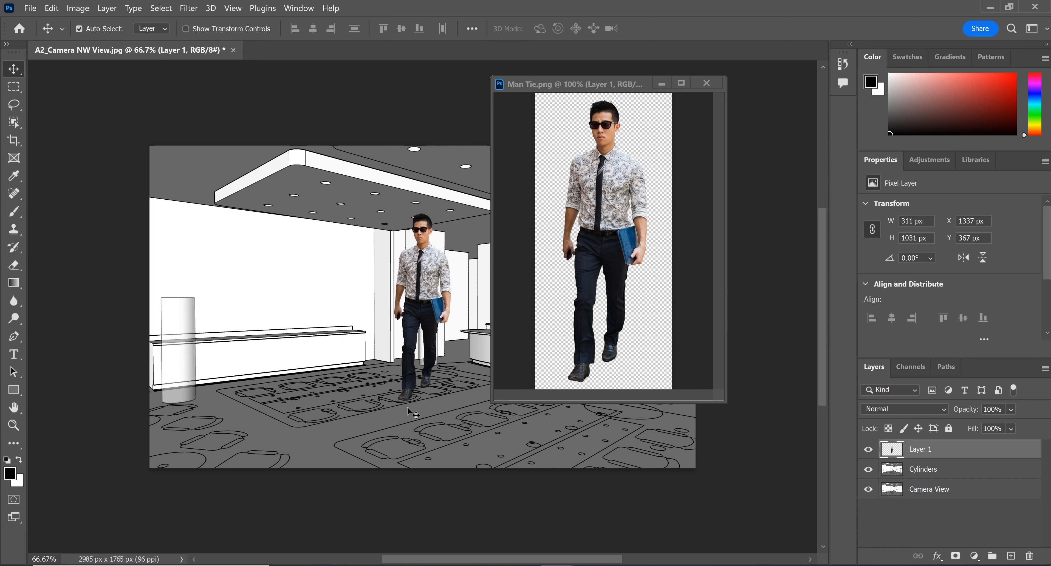
left_click_drag(666, 85, 555, 257)
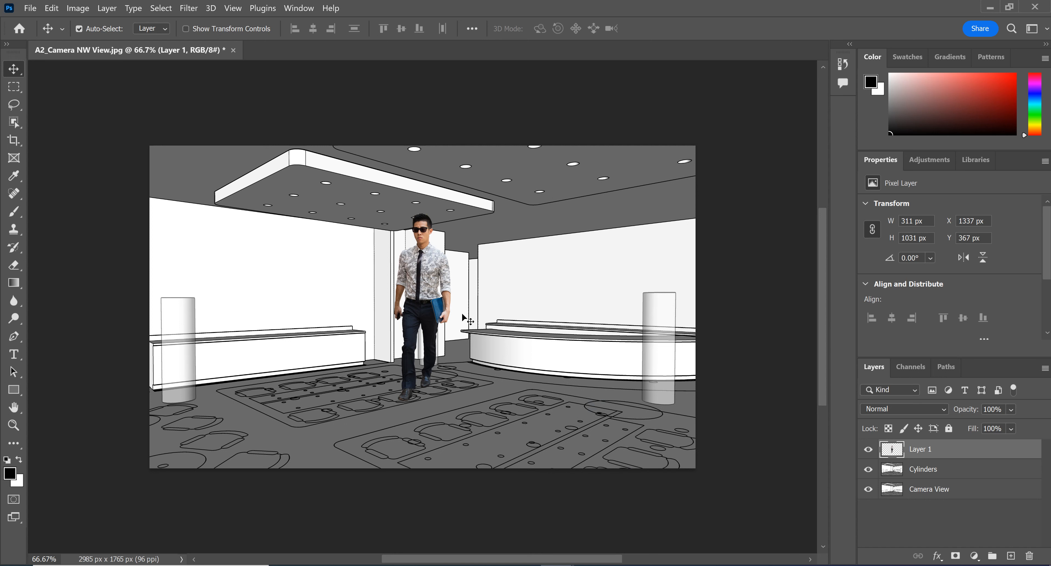
- Rename the man cutout's layer as Man with Tie
double_click(921, 450)
key("BackSpace")
type("Man with Tie")
left_click(950, 470)
left_click(956, 451)
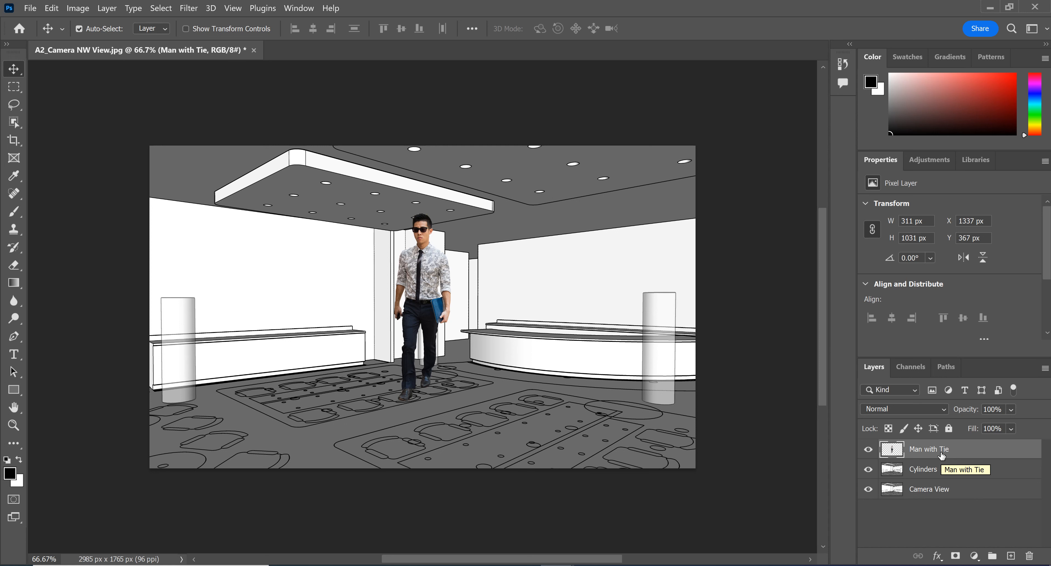
- Try the Man with Tie layer beneath Camera View, and return it to the top of the layer stack
left_click_drag(943, 456, 946, 506)
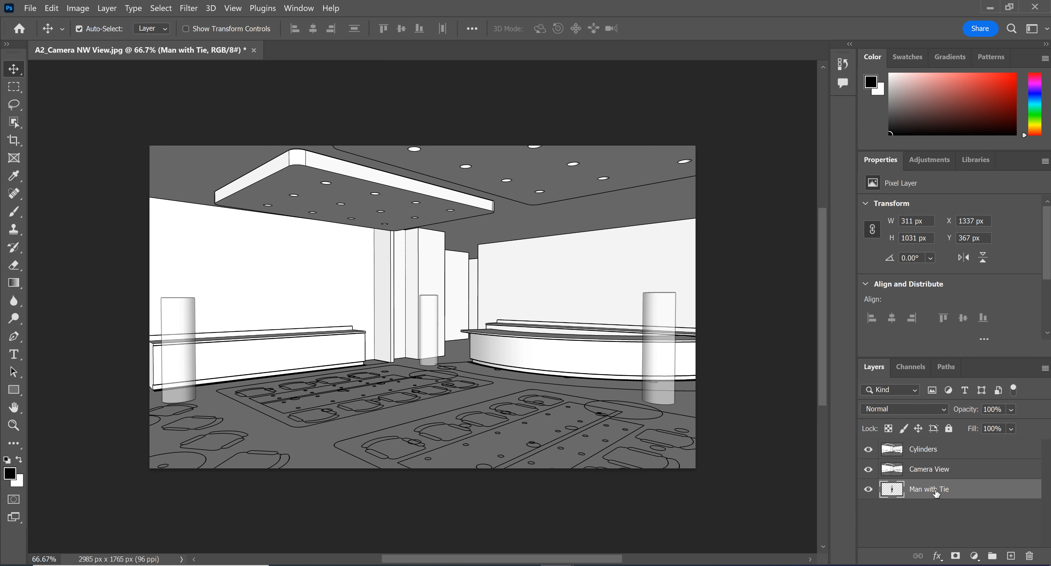
left_click_drag(936, 492, 939, 443)
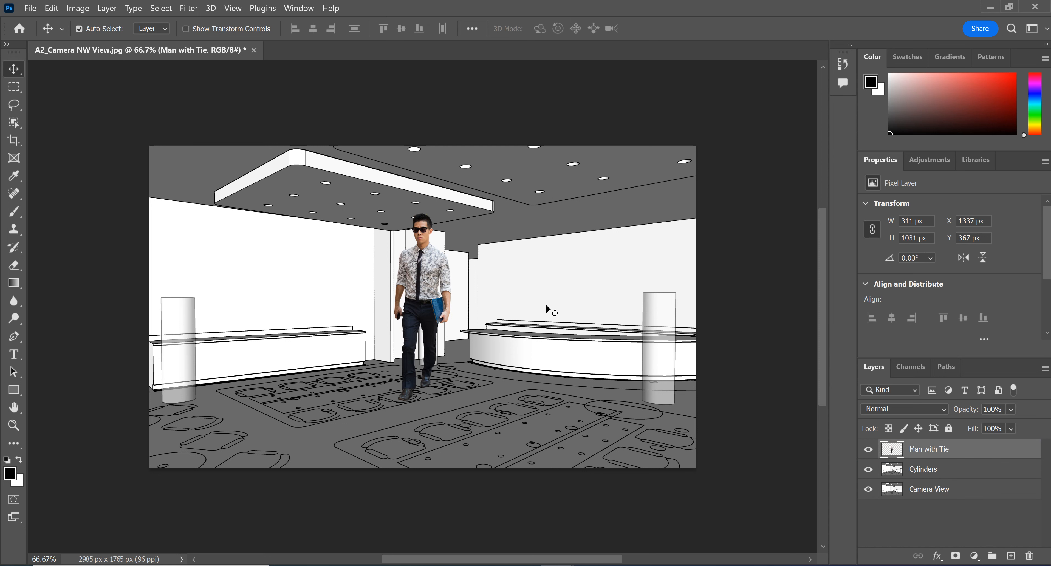
- Move the man cutout over the cylinder in front of the curved counter, to X 2644 px and Y 472 px
left_click_drag(444, 297, 628, 336)
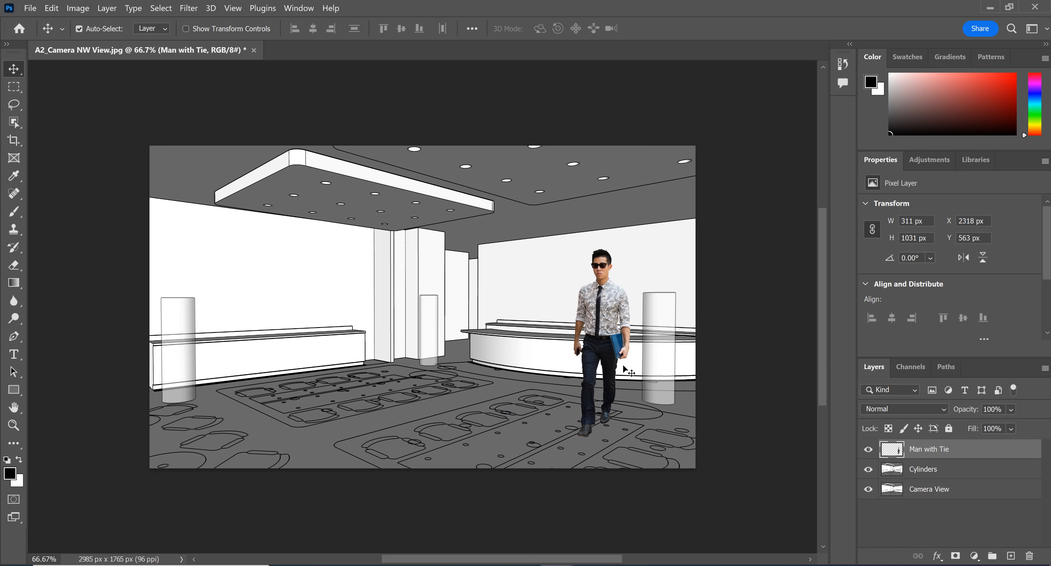
left_click_drag(613, 355, 658, 341)
key("Down")
key("Down")
key("Down")
key("Down")
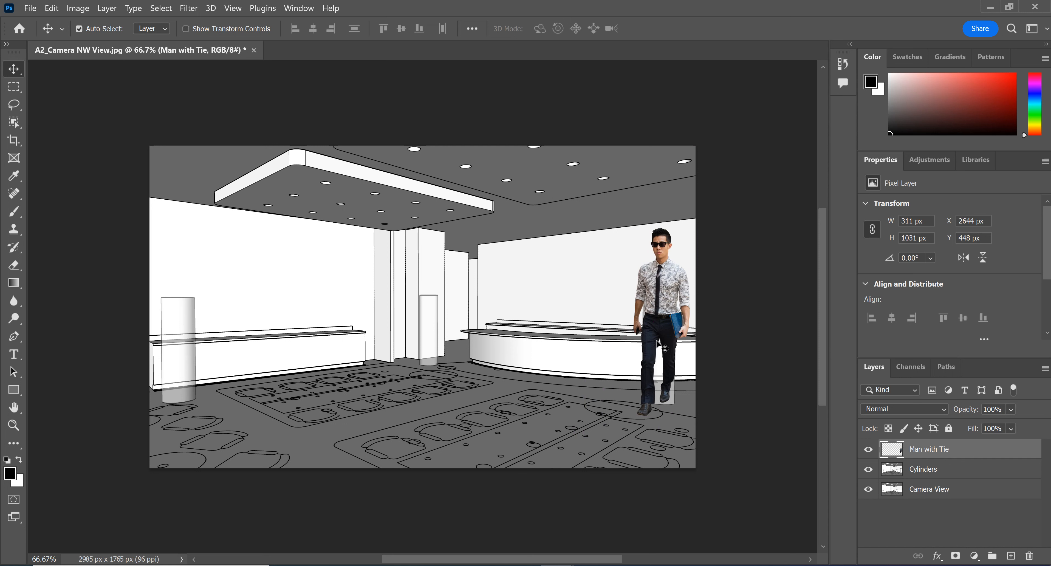
key("Down")
key("Down")
key("Down")
key("Down")
key("Down")
key("Down")
key("Down")
key("Down")
key("Down")
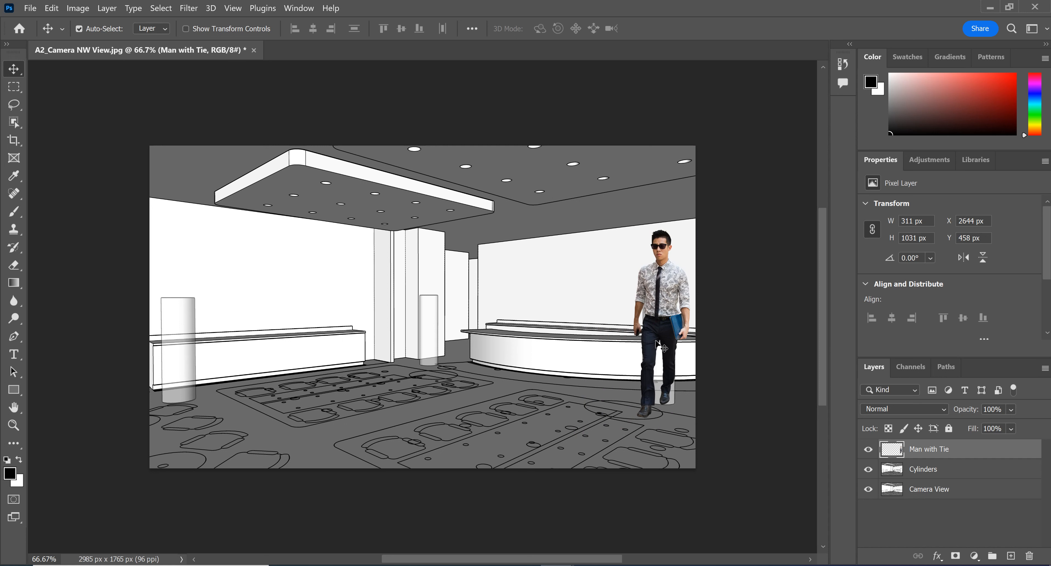
key("Down")
key("Down")
key("Down")
key("Down")
key("Down")
key("Down")
key("Down")
key("Down")
key("Down")
key("Down")
key("Down")
key("Down")
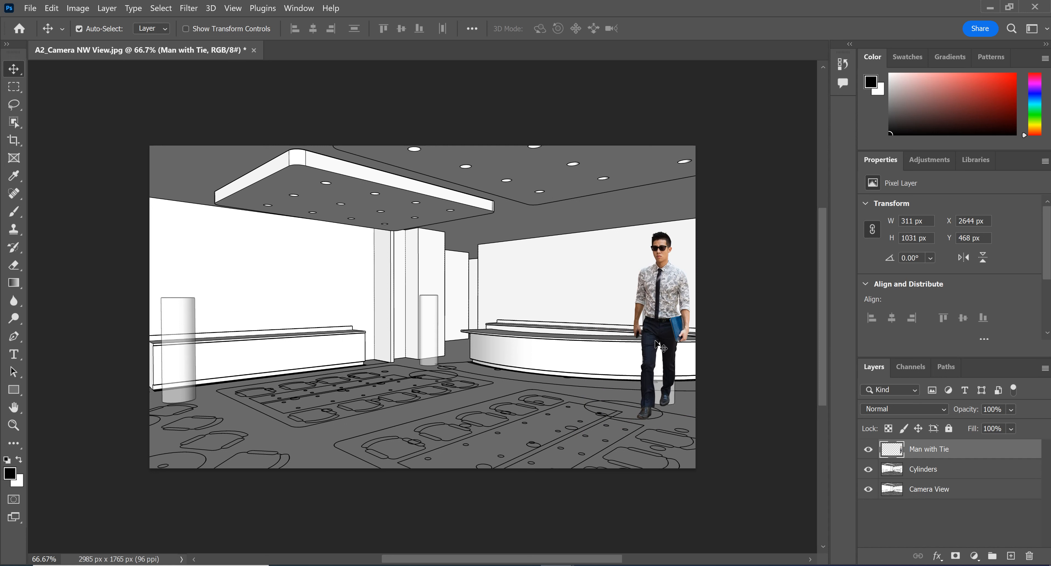
key("Down")
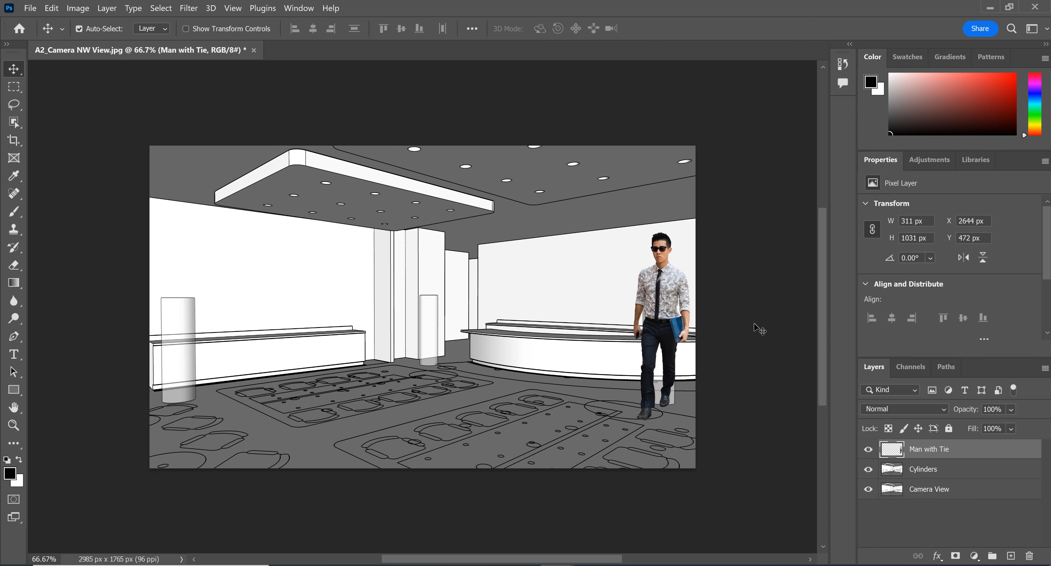
- Scale the man cutout proportionally to about 67.6%, matching the height of the cylinder behind him
left_click(52, 8)
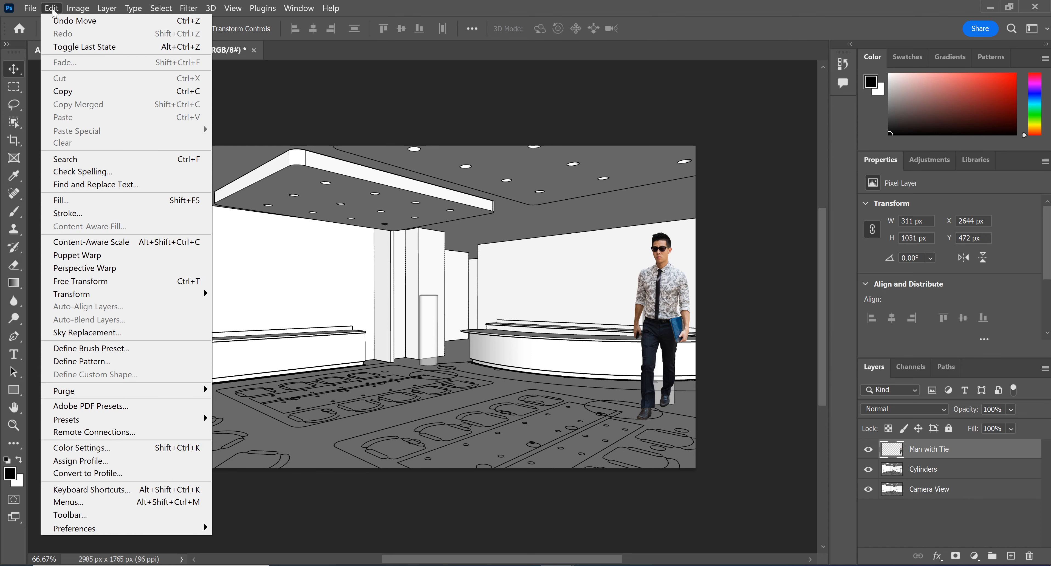
mouse_move(121, 301)
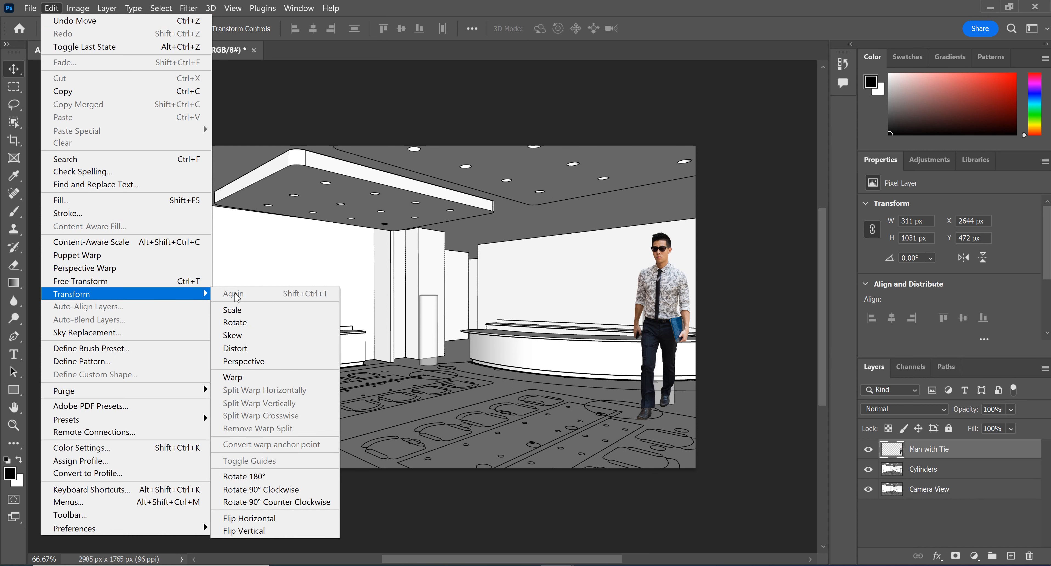
left_click(266, 314)
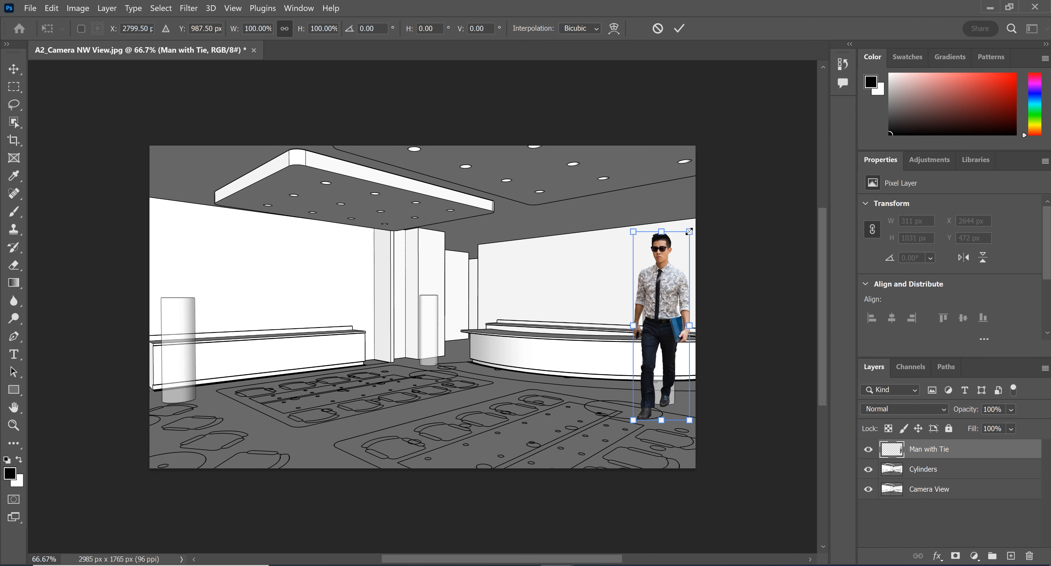
left_click_drag(690, 232, 652, 291)
left_click(673, 248)
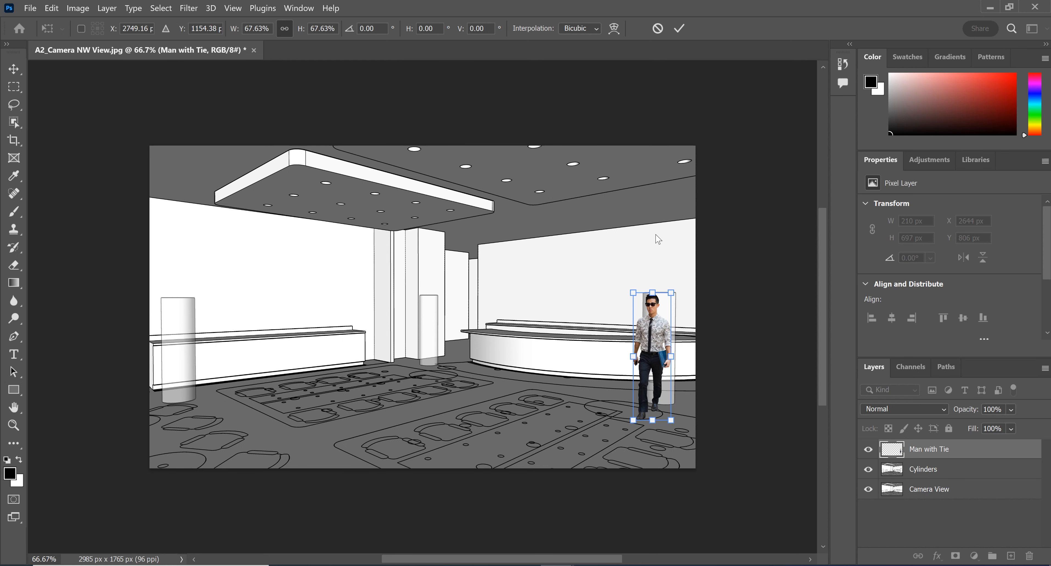
key("Return")
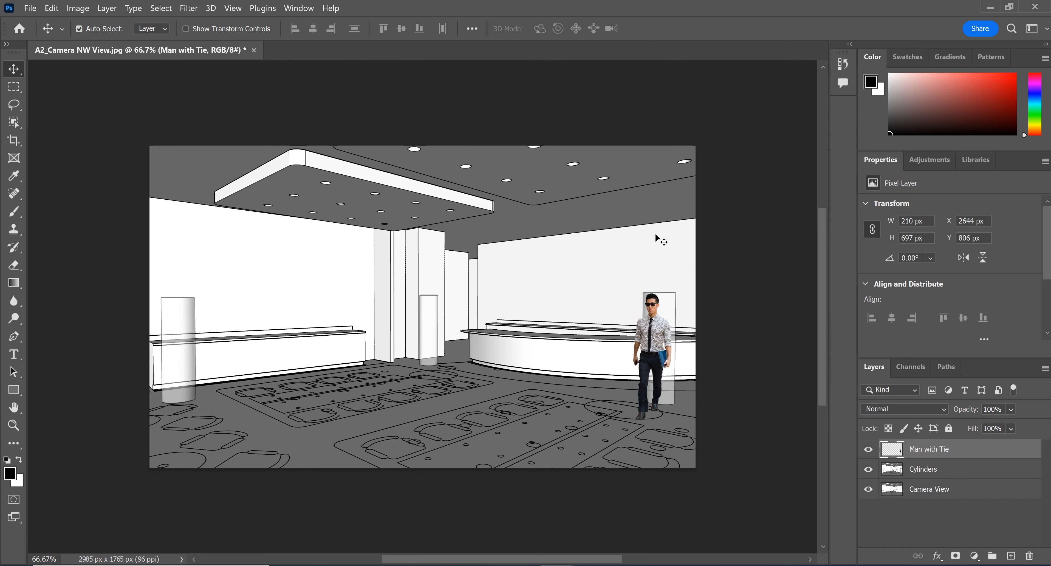
- Nudge the scaled man cutout to X 2675 px and Y 796 px to centre him over the cylinder
key("Up")
key("Up")
key("Up")
key("Up")
key("Up")
key("Up")
key("Up")
key("Up")
key("Right")
key("Right")
key("Right")
key("Right")
key("Right")
key("Right")
key("Right")
key("Right")
key("Right")
key("Right")
key("Right")
key("Right")
key("Right")
key("Right")
key("Right")
key("Right")
key("Right")
key("Right")
key("Right")
key("Right")
key("Right")
key("Right")
key("Right")
key("Right")
key("Right")
key("Right")
key("Right")
key("Right")
key("Right")
key("Right")
key("Right")
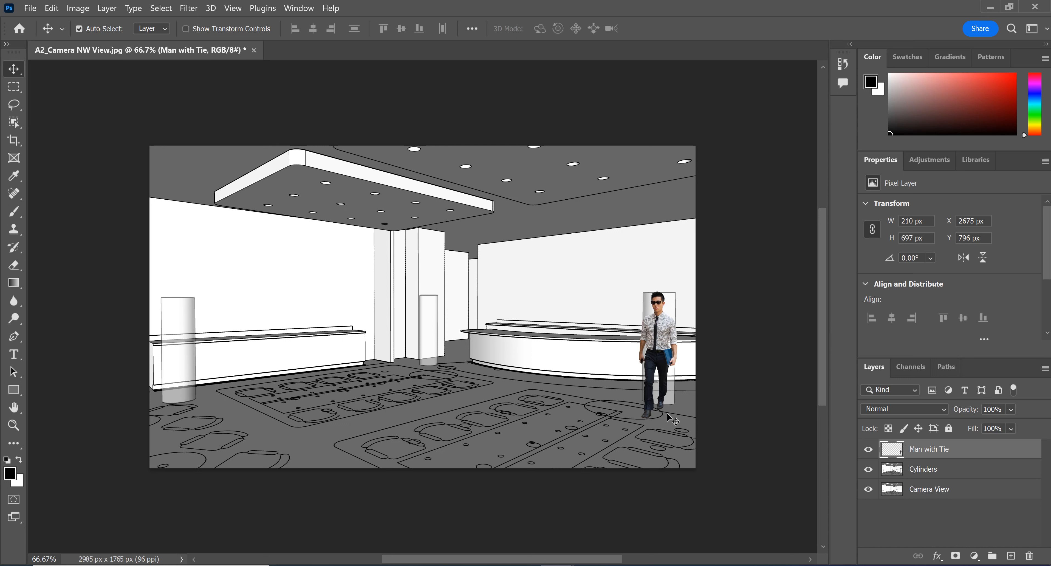
key("Up")
key("Up")
key("Up")
key("Up")
key("Down")
key("Down")
key("Down")
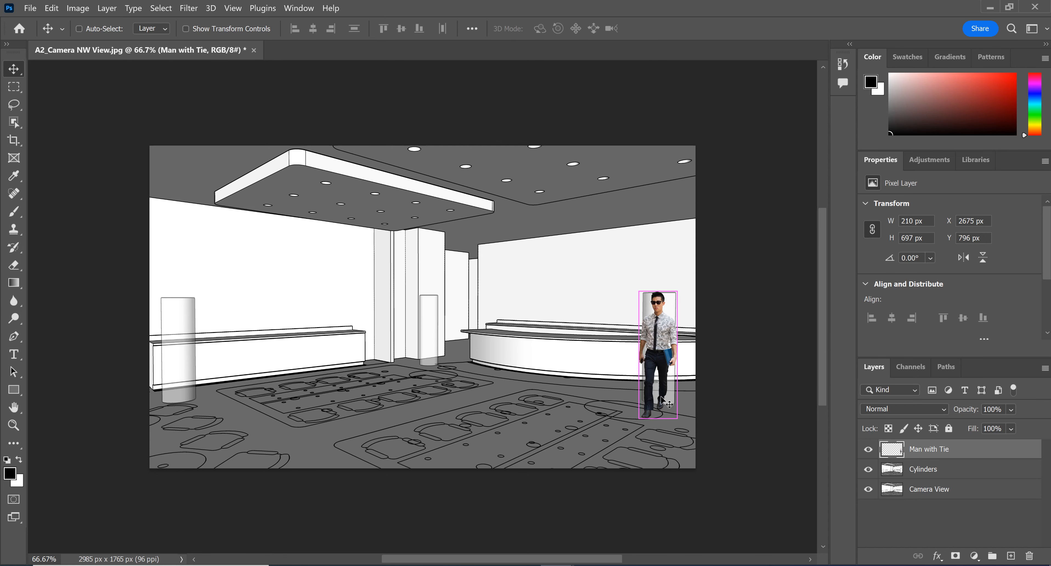
- Fine-tune the man's alignment with the cylinder at close range, moving him to X 2677 px and Y 797 px
key("ctrl+plus")
left_click_drag(559, 557, 616, 558)
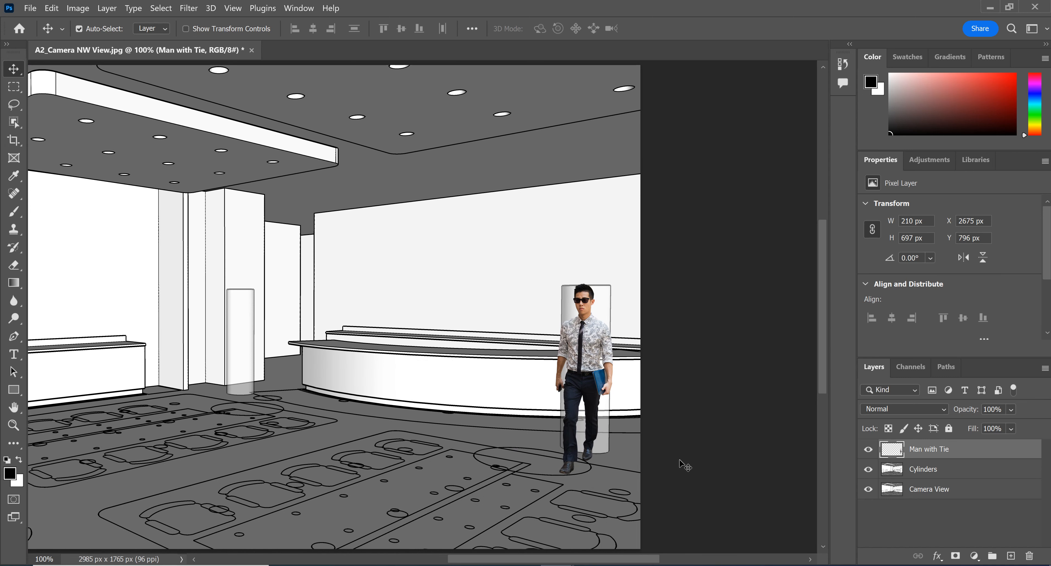
key("ctrl+plus")
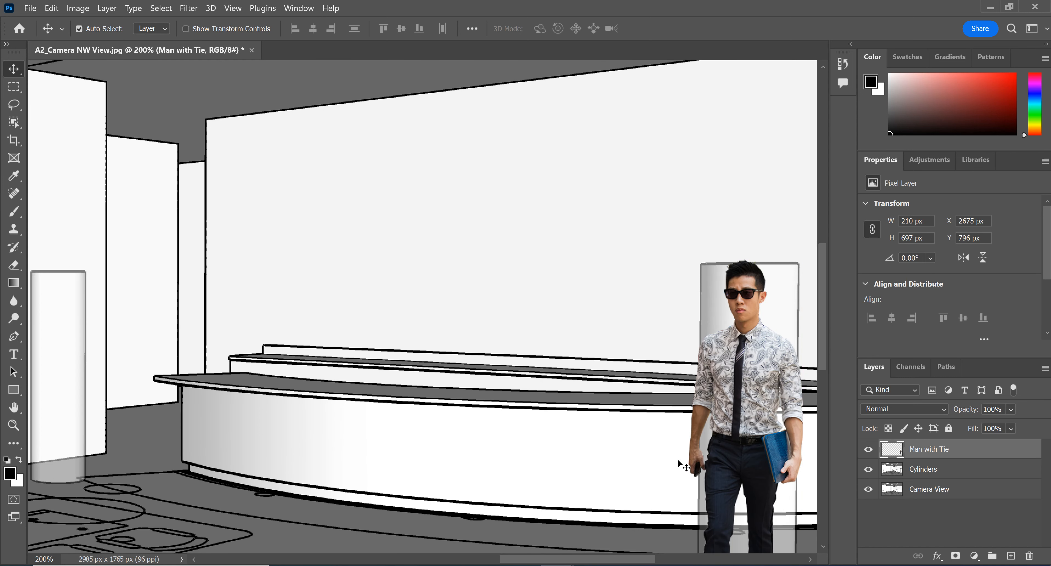
key("Down")
key("Down")
key("Down")
key("Down")
key("Down")
key("Up")
key("Up")
scroll(587, 386, "down", 5)
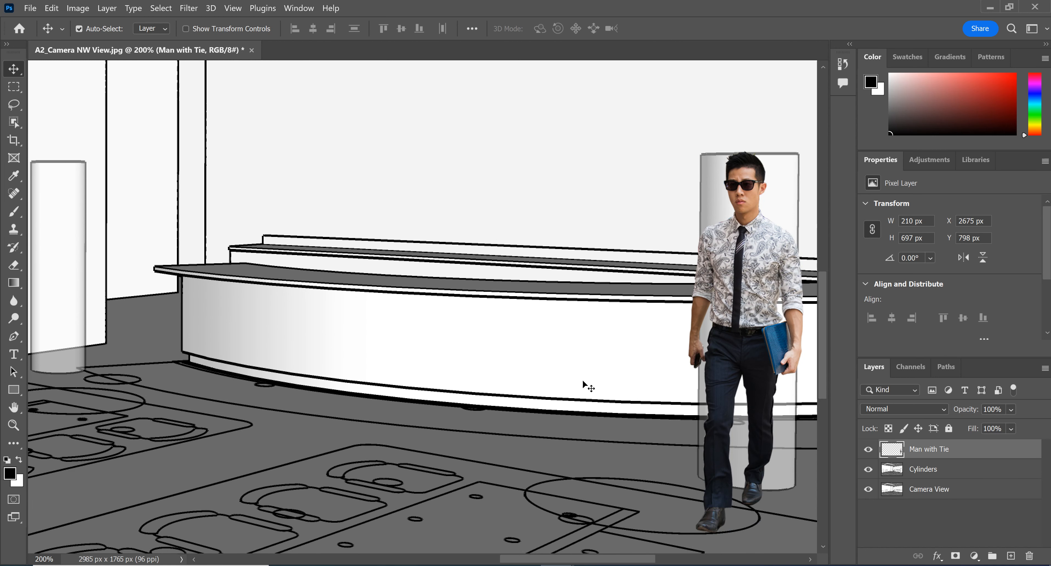
key("Right")
key("Right")
key("Right")
key("Right")
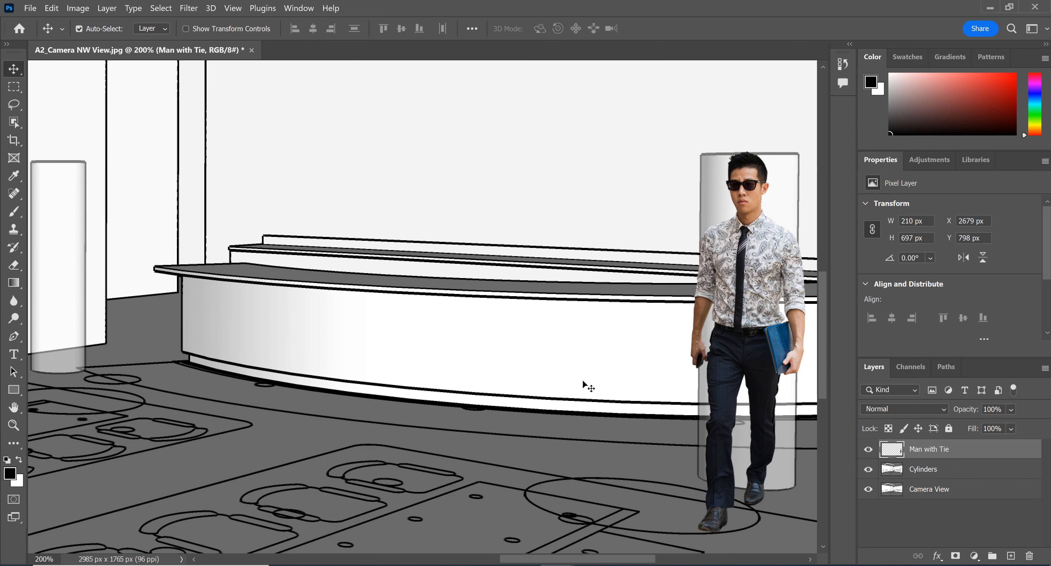
key("Left")
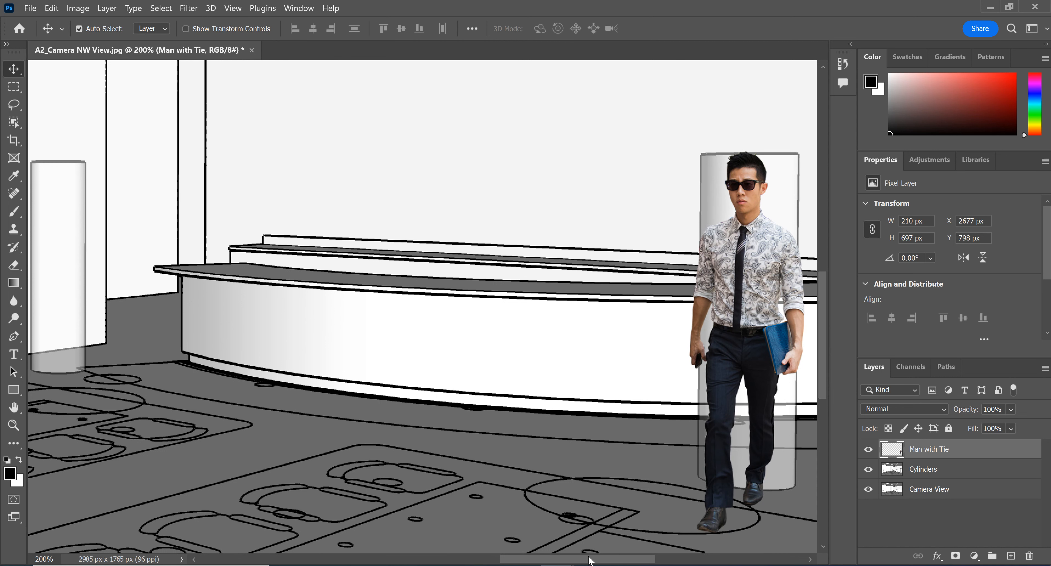
left_click_drag(598, 563, 629, 560)
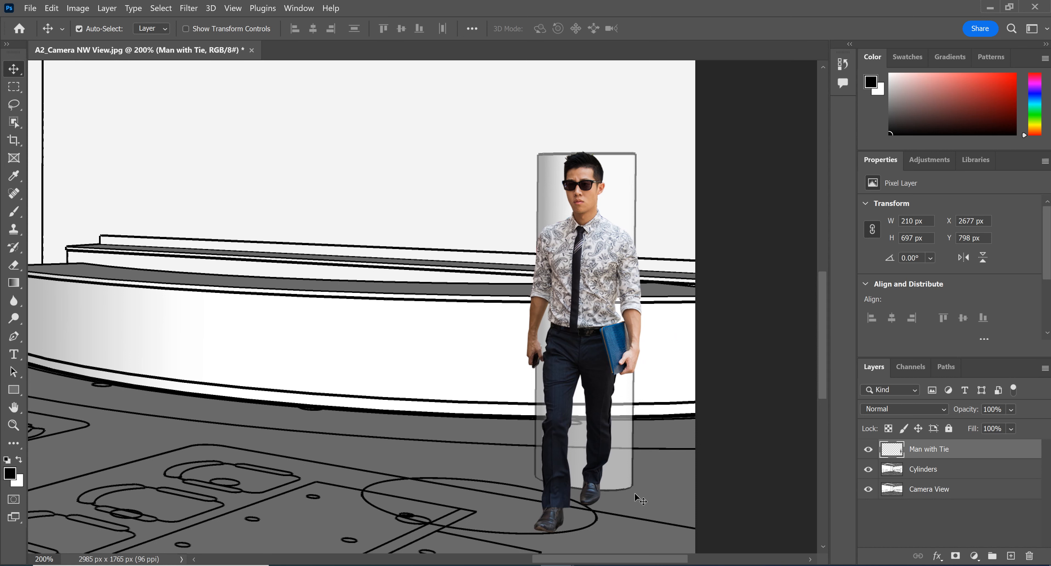
key("Up")
key("Up")
key("Down")
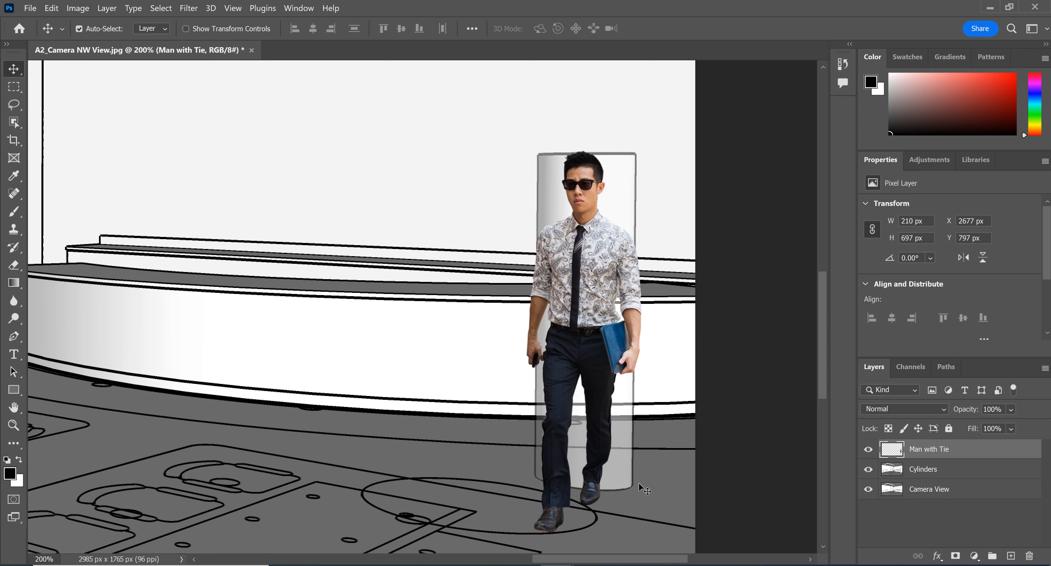
- Hide the Cylinders reference layer so only the man cutout and the full camera view are shown
left_click(11, 428)
double_click(11, 428)
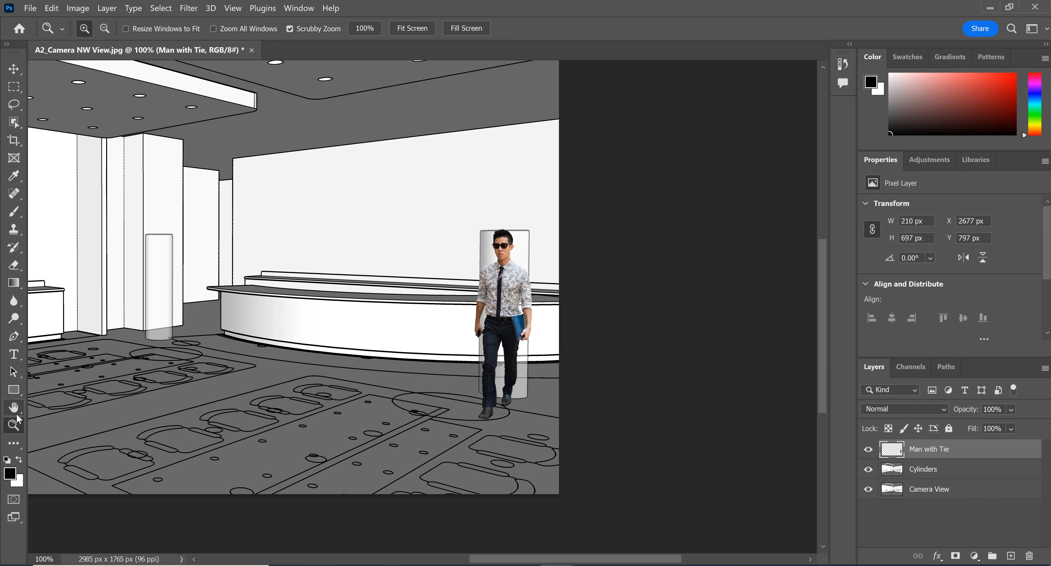
double_click(15, 408)
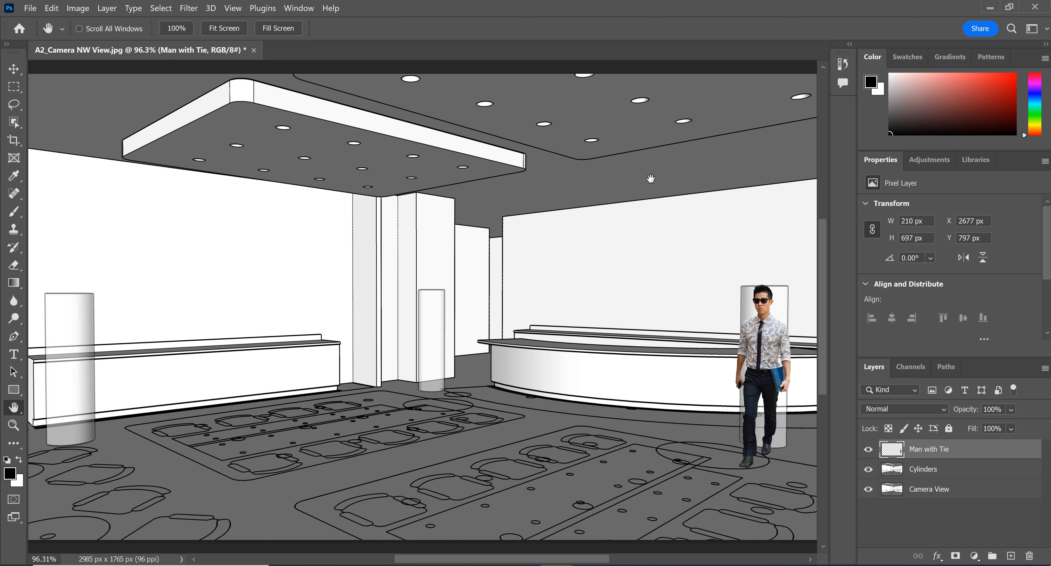
left_click(898, 505)
key("alt+bracketleft")
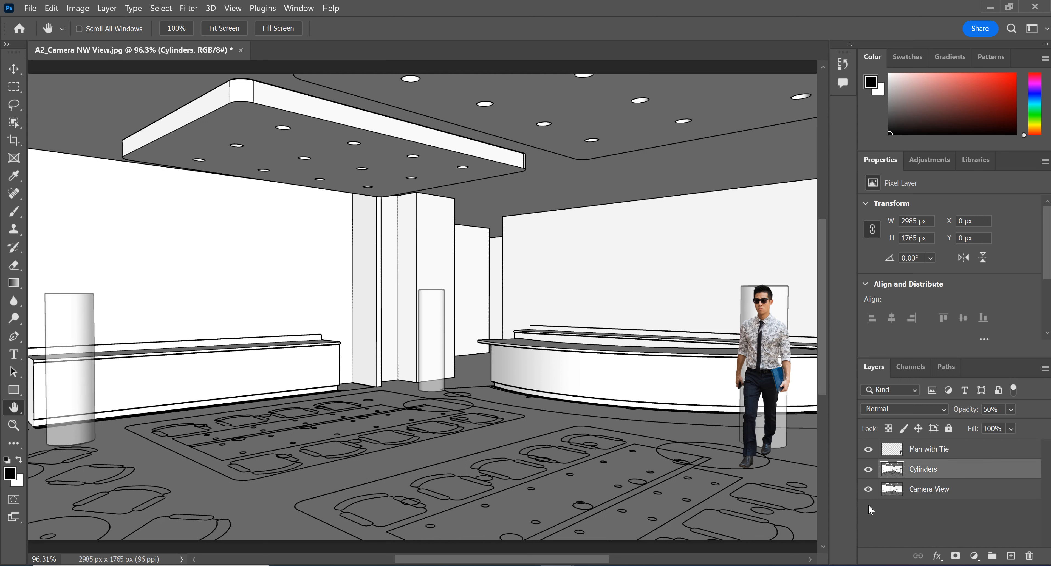
left_click(869, 470)
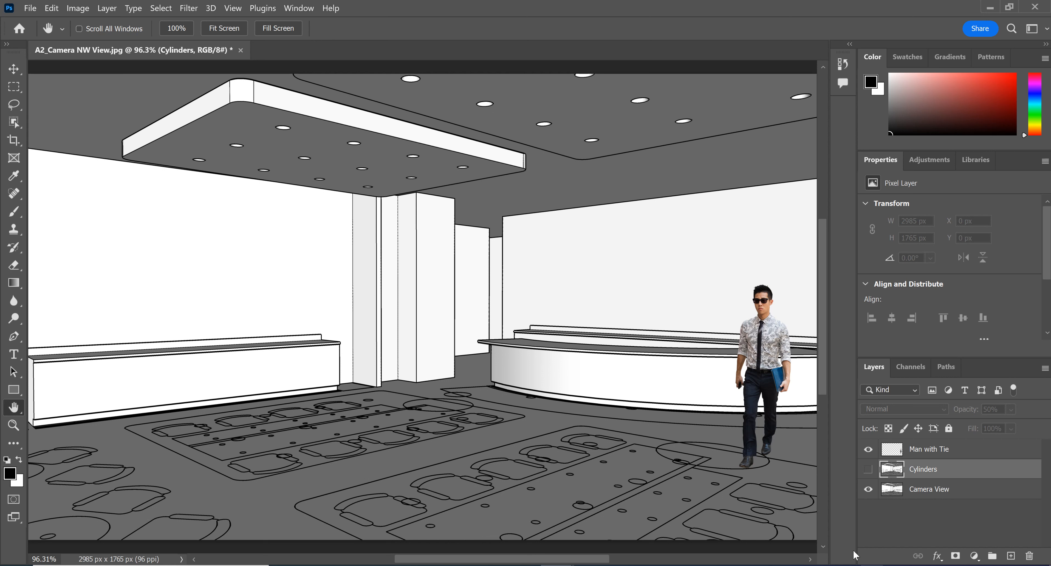
- Show the Cylinders layer to compare the man's height with the reference cylinders, and hide it again
left_click(869, 470)
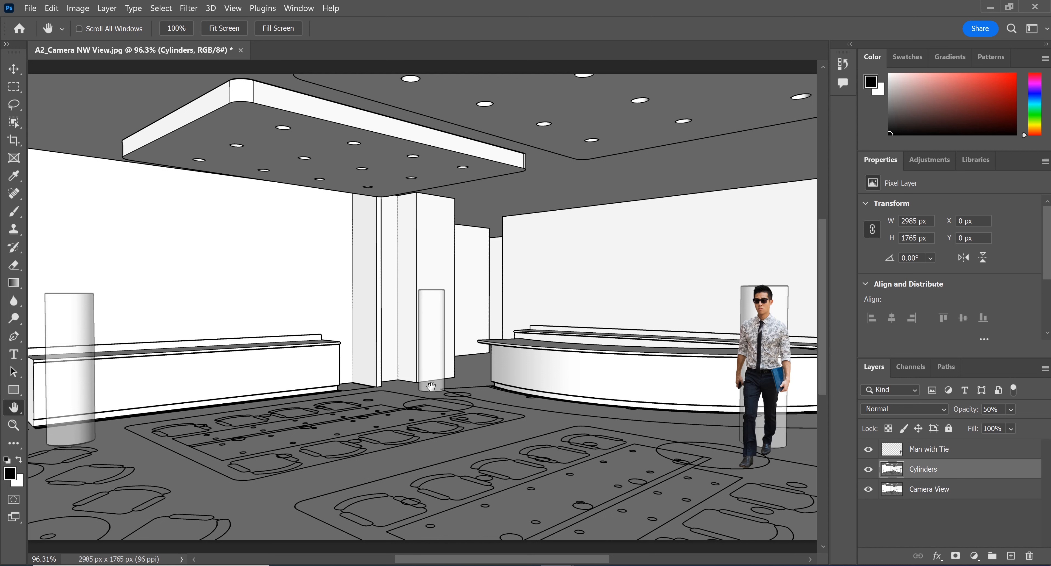
left_click(868, 470)
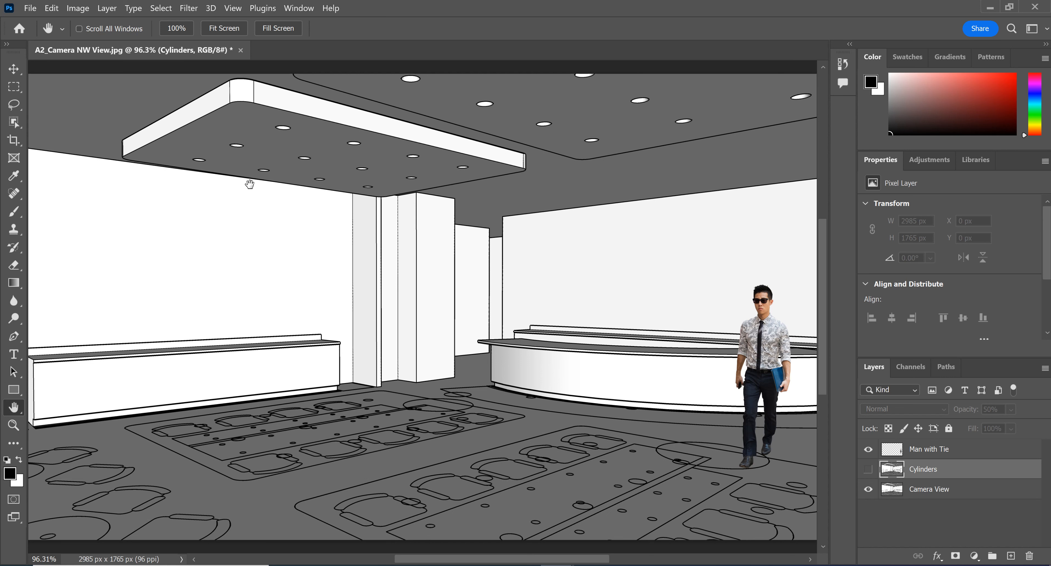
- Save the layered document on the computer as a Photoshop file named A2_Camera NW View_People, with Maximize Compatibility on
left_click(30, 8)
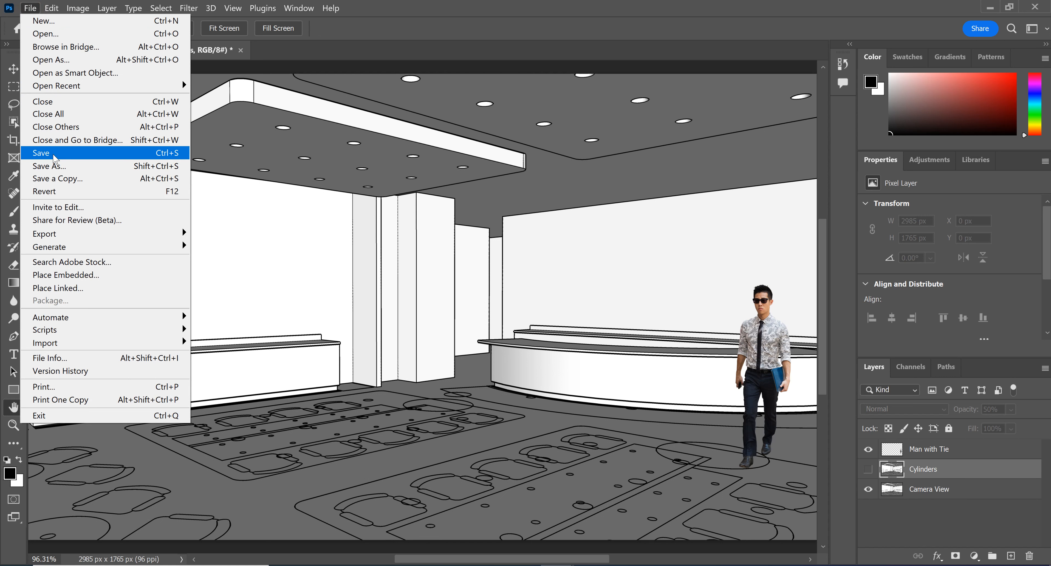
left_click(57, 168)
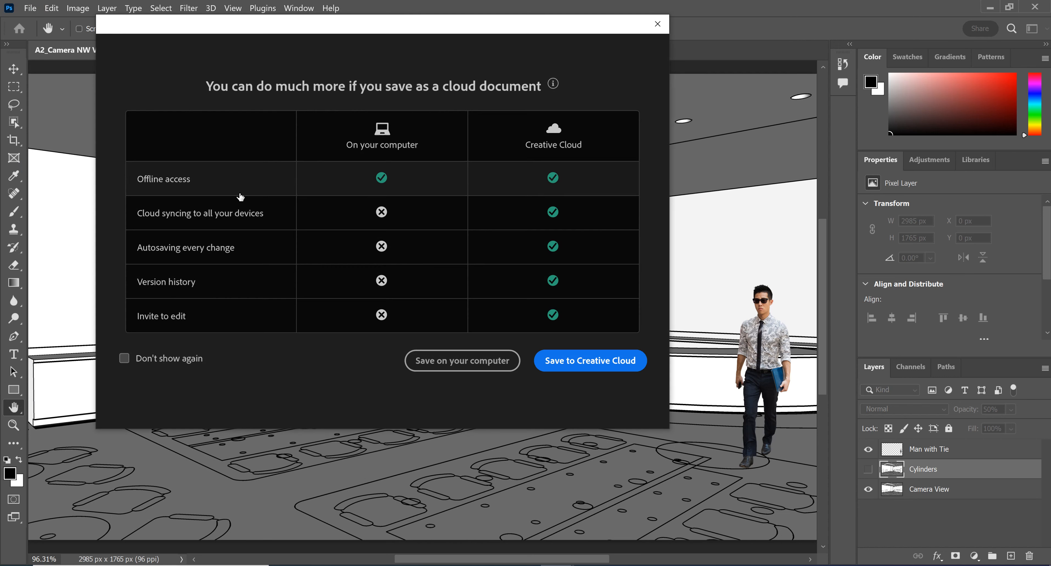
left_click(441, 366)
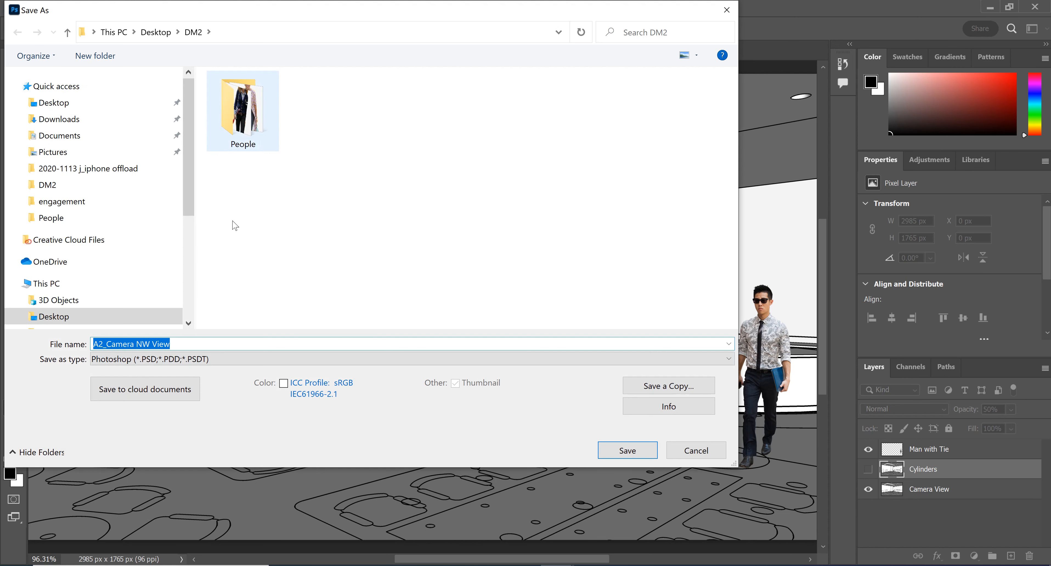
left_click(178, 345)
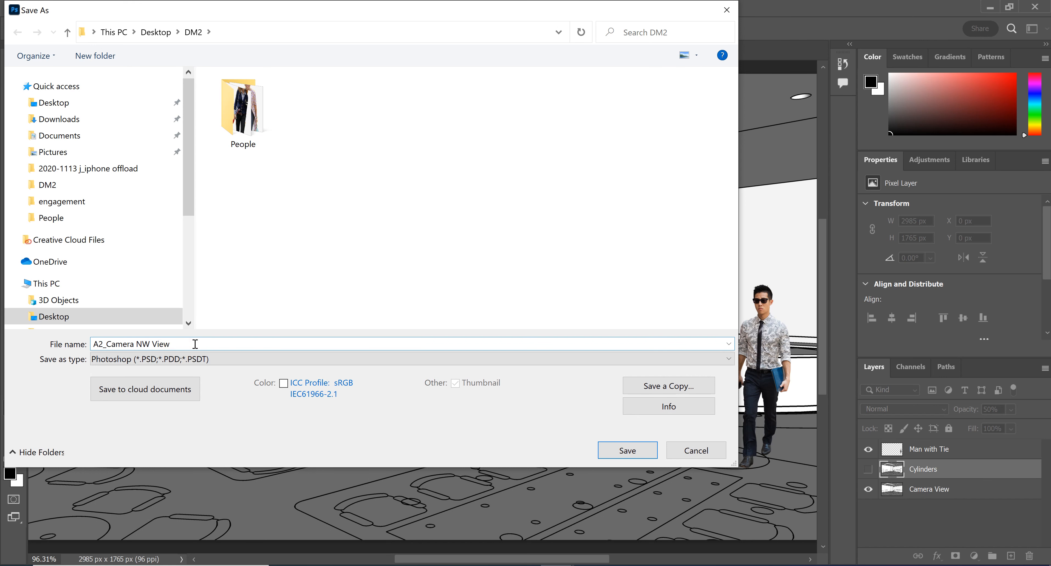
type("_People")
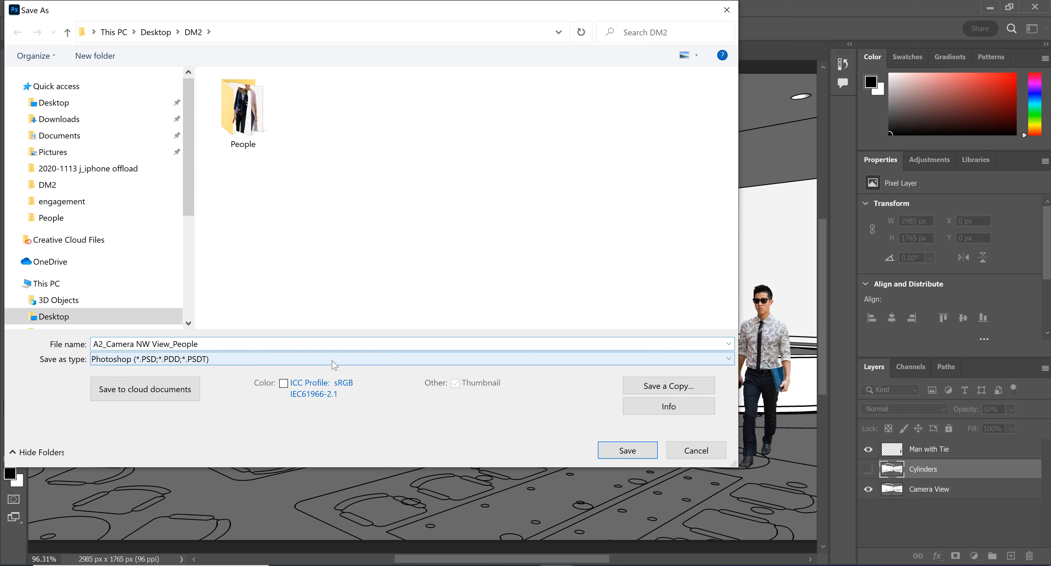
left_click(627, 451)
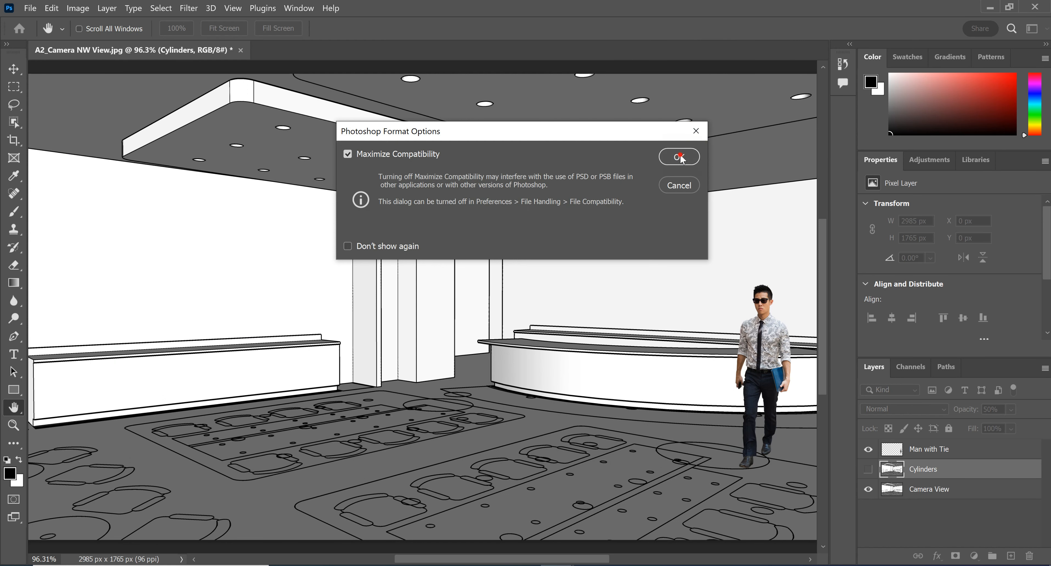
left_click(677, 158)
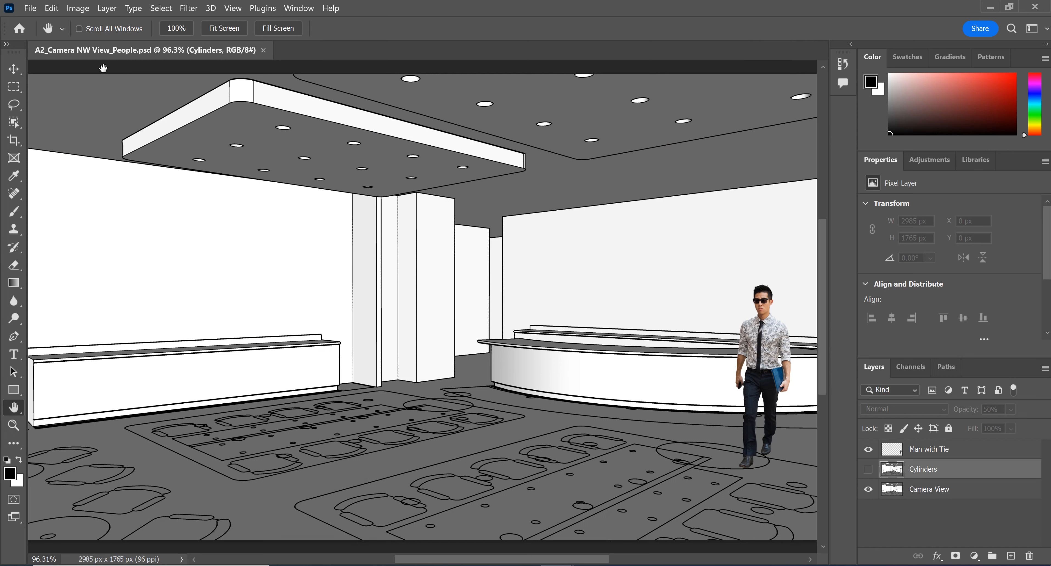
- Flatten the image into a single background layer, discarding the hidden Cylinders layer
left_click(107, 8)
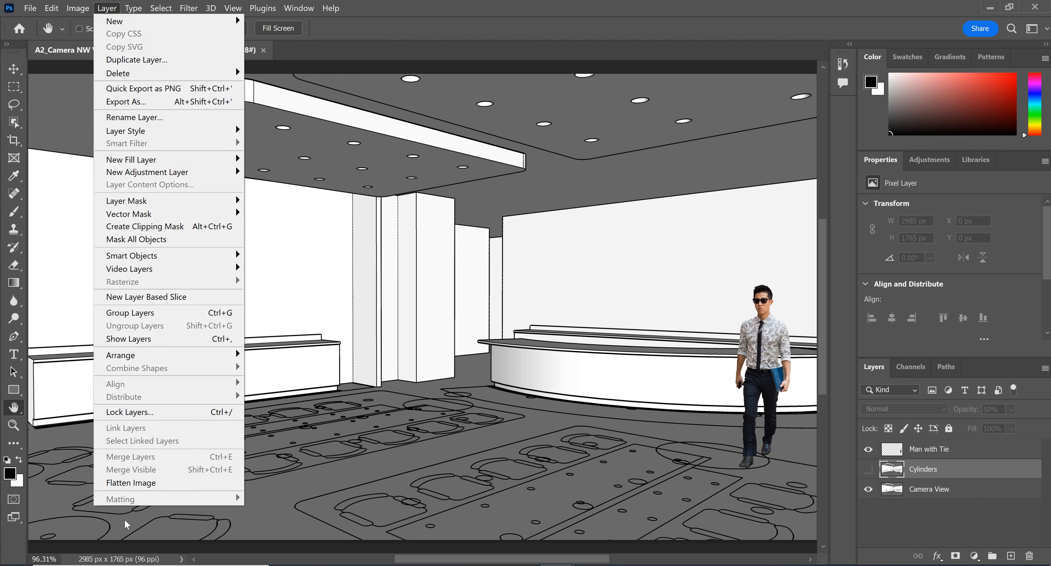
left_click(142, 484)
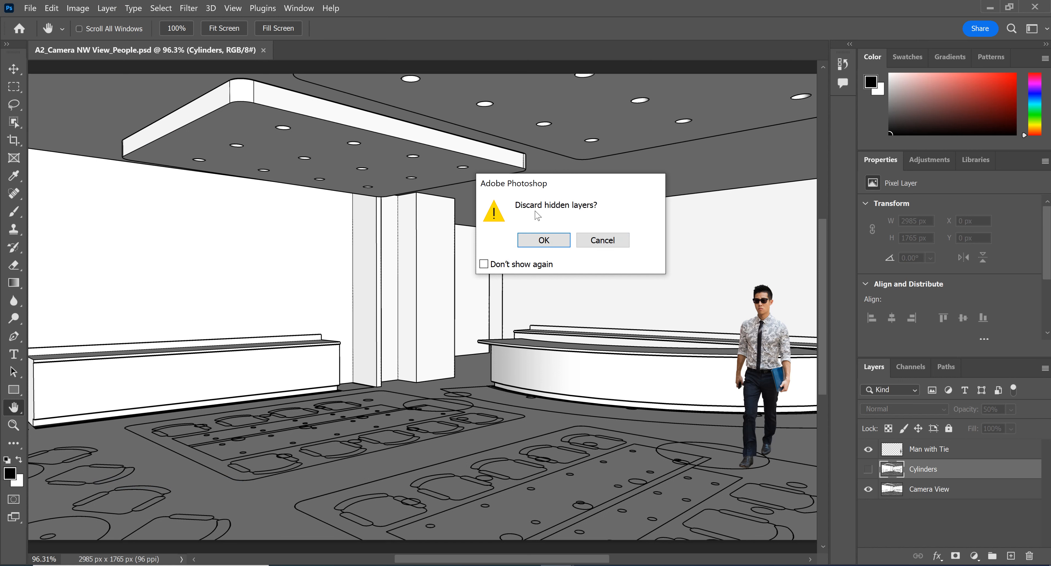
left_click(555, 242)
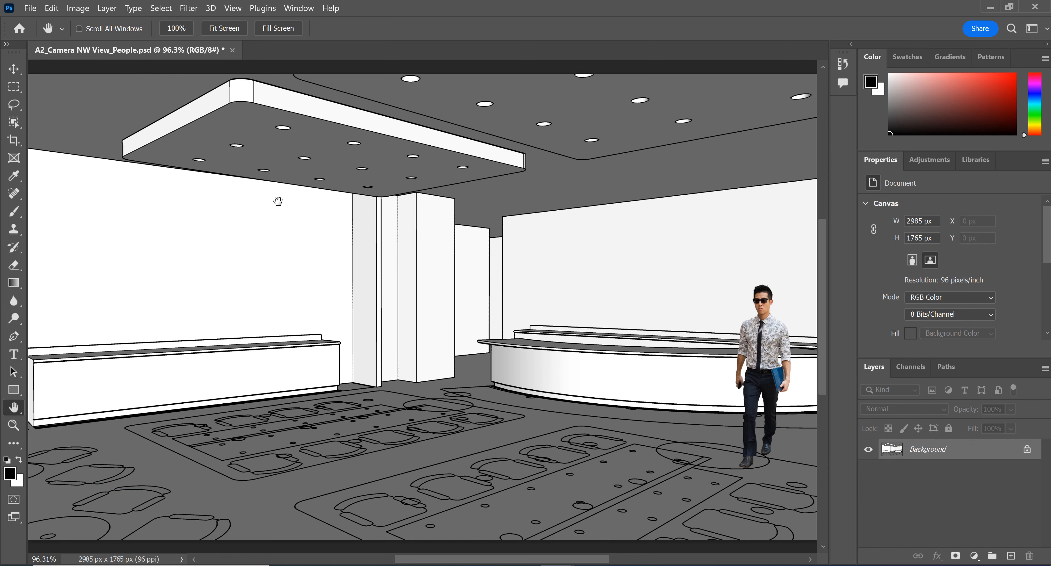
- Save the flattened image on the computer as a JPEG named A2_Camera NW View_People, using the Progressive format option
left_click(30, 9)
left_click(57, 164)
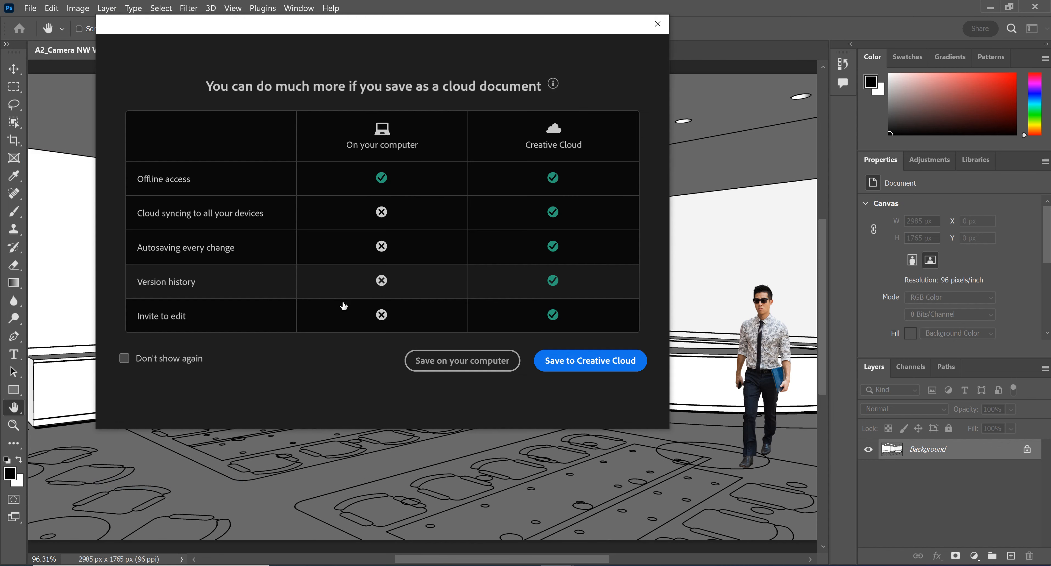
left_click(477, 368)
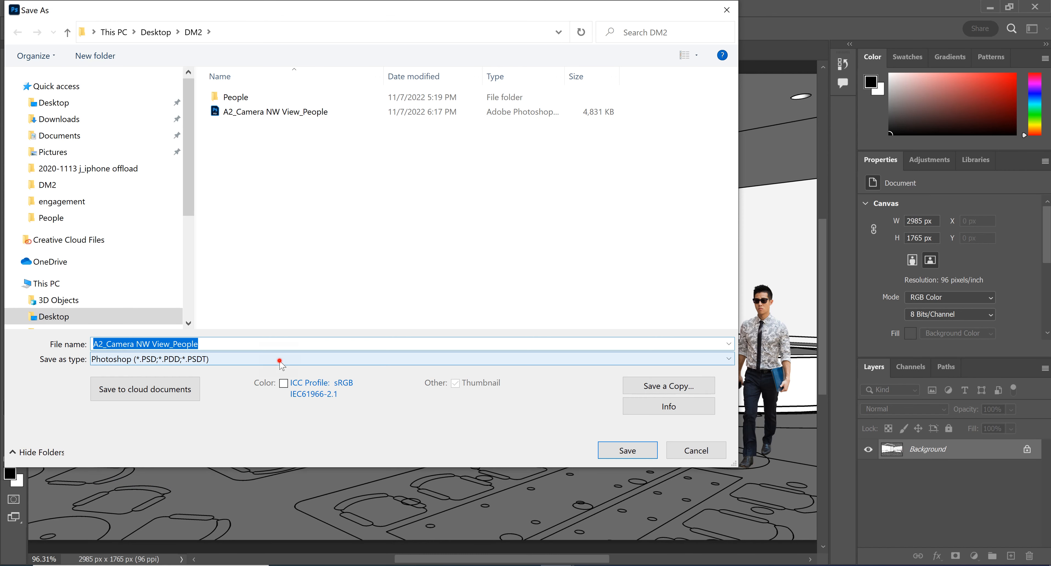
left_click(282, 359)
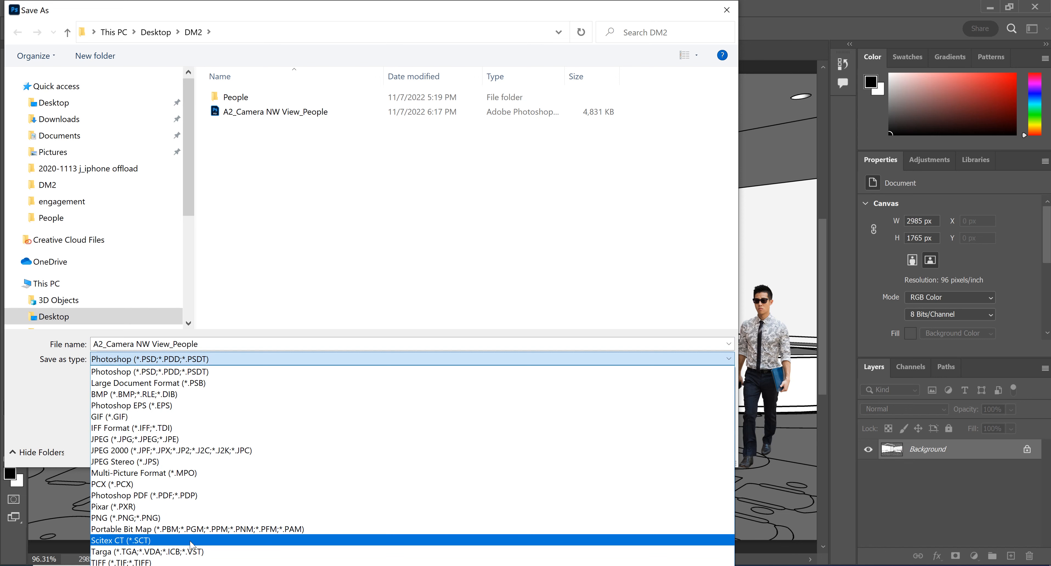
left_click(195, 440)
left_click(218, 344)
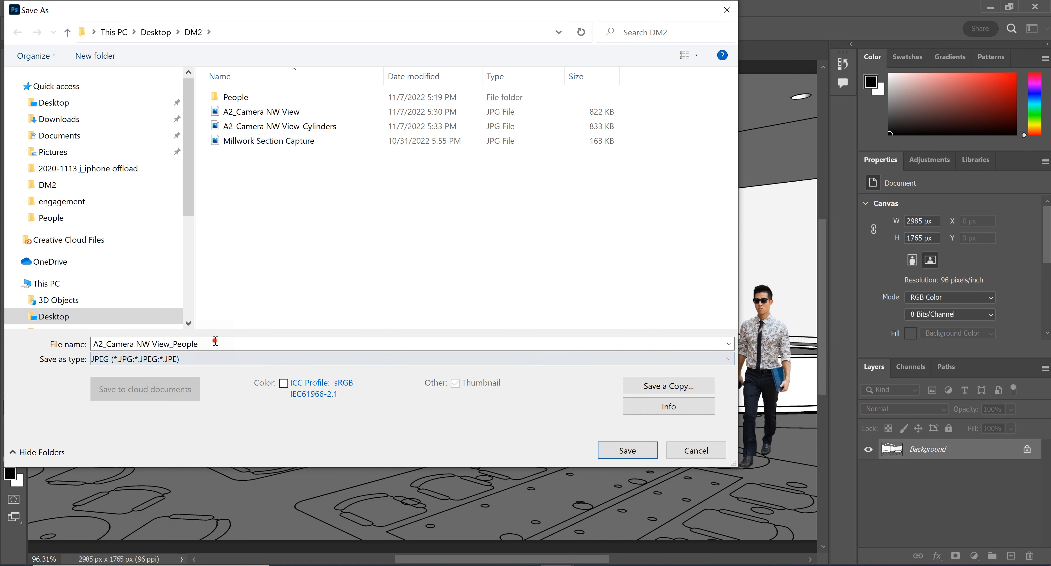
left_click(251, 349)
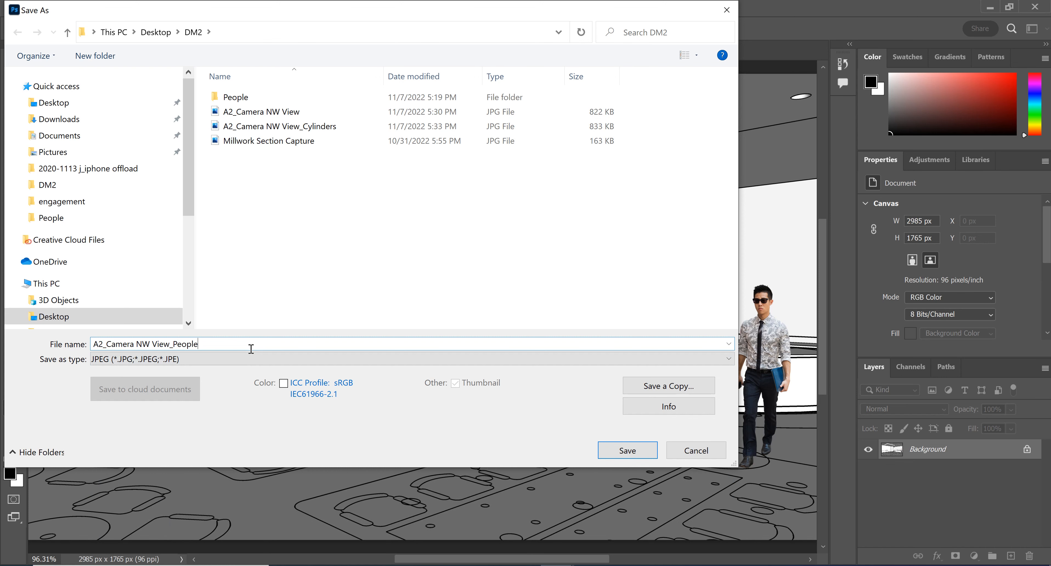
left_click(617, 449)
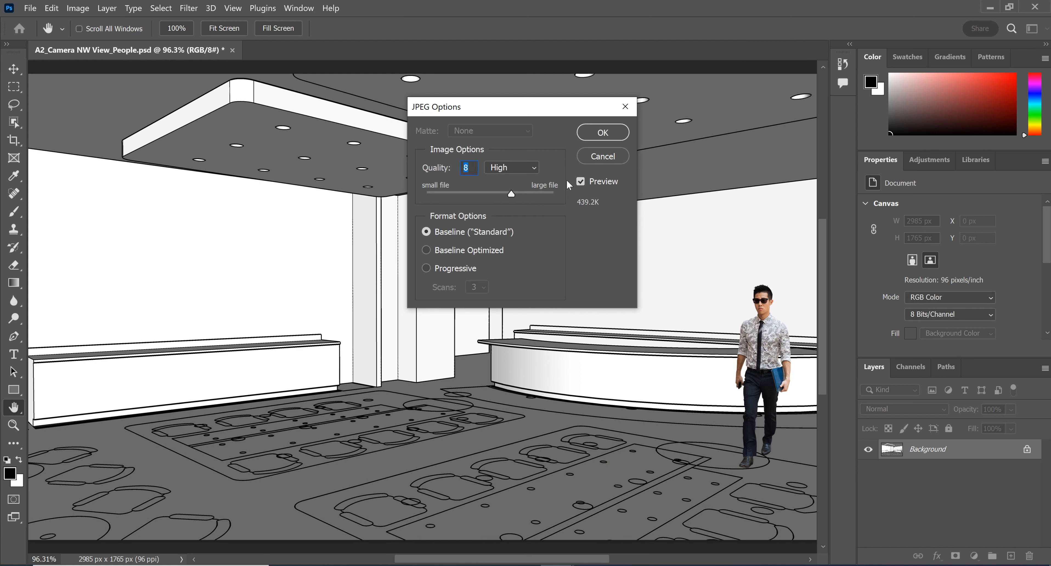
left_click(453, 269)
left_click(604, 133)
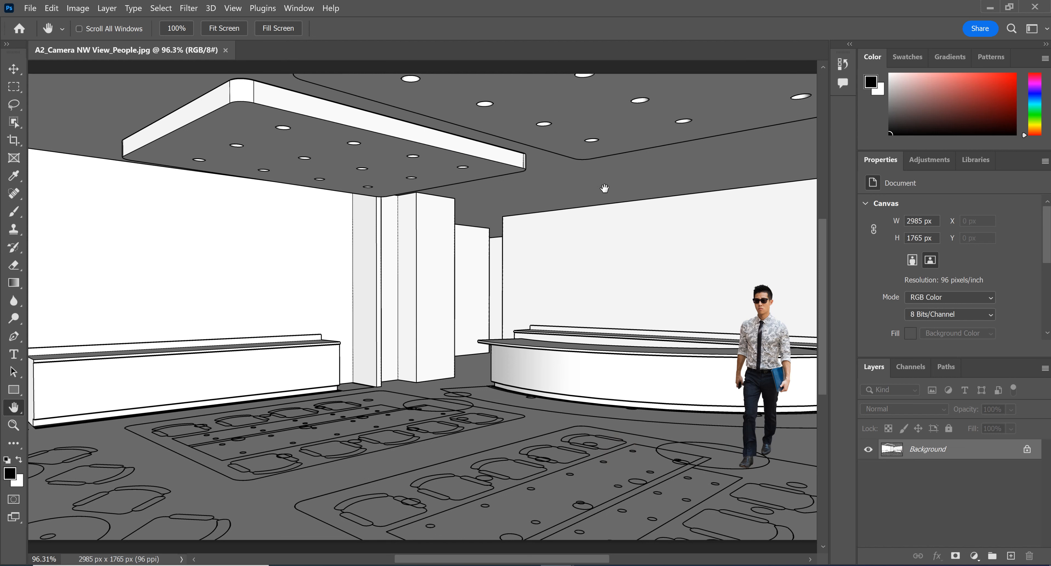